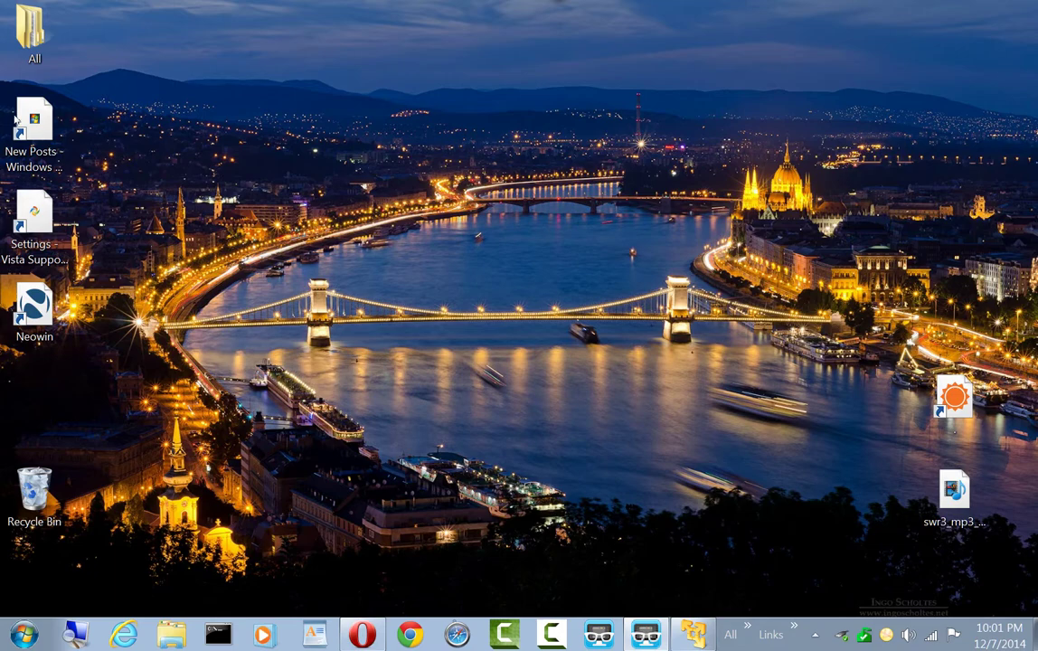
Open Windows Explorer at the Computer view with Win+E to see all drives
{"action": "key", "text": "super+e"}
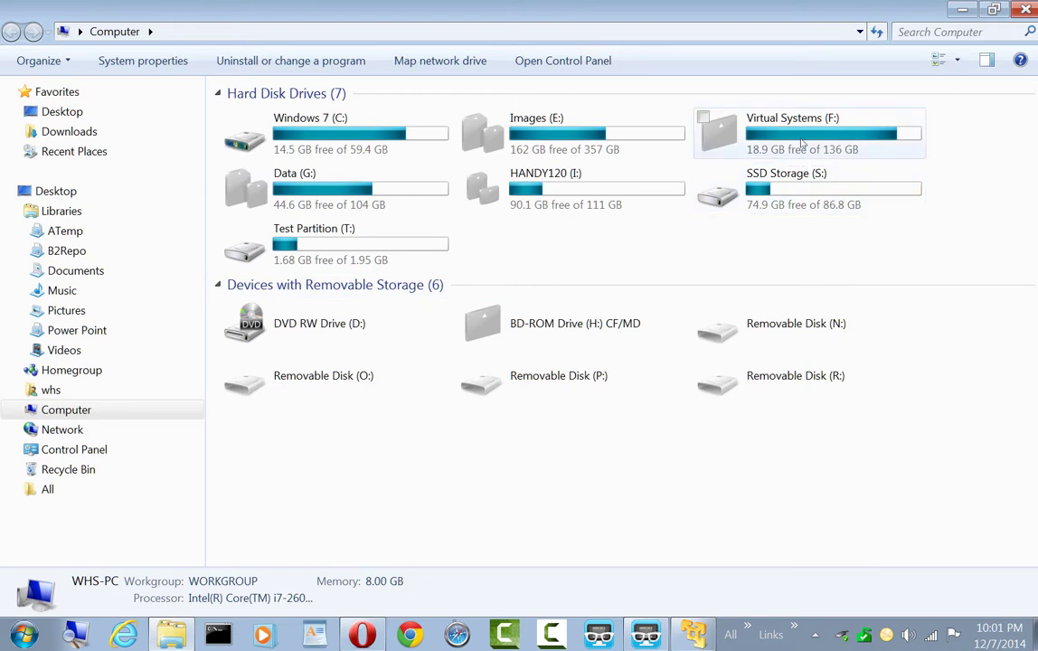
Open the Virtual Systems (F:) drive to list its virtual machine folders
{"action": "double_click", "coordinate": [802, 142]}
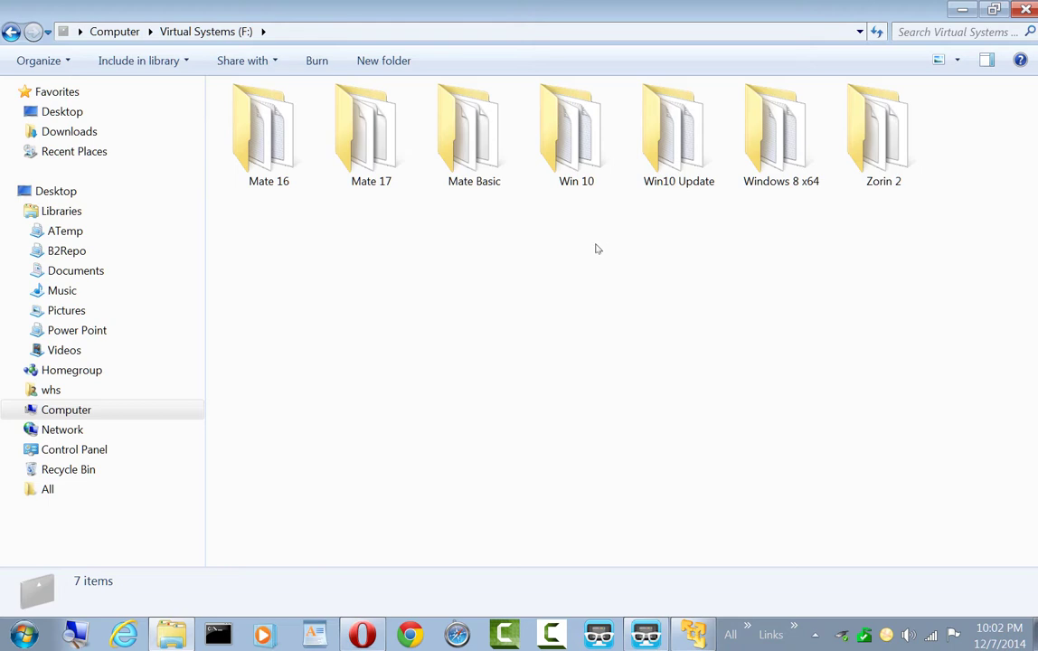
Look inside the Win 10 folder, then go back up to the Computer overview
{"action": "double_click", "coordinate": [565, 167]}
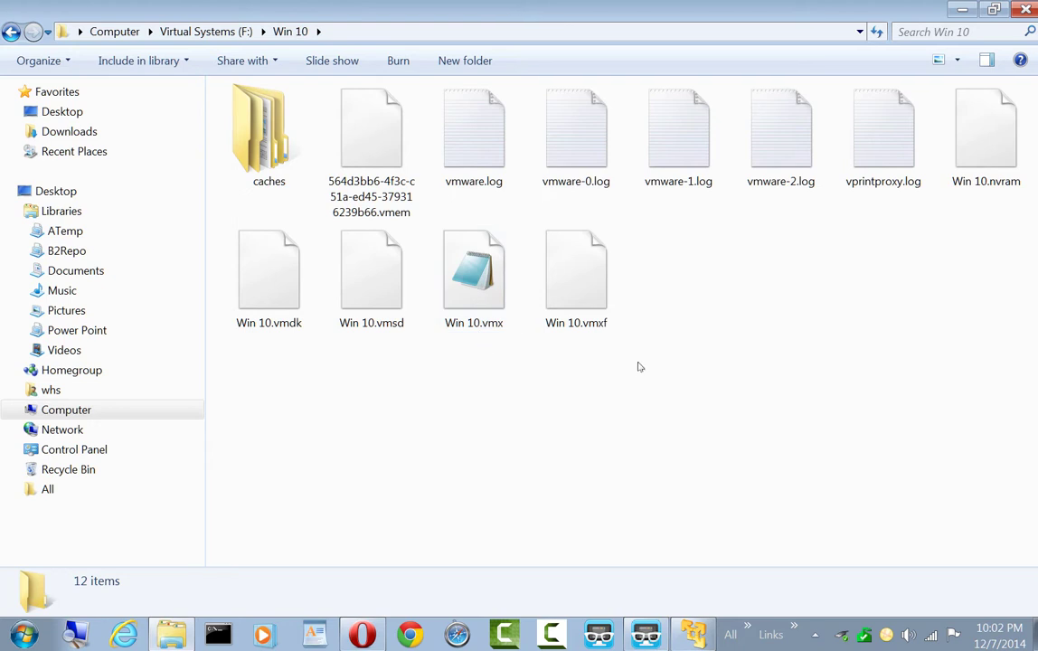
{"action": "key", "text": "BackSpace"}
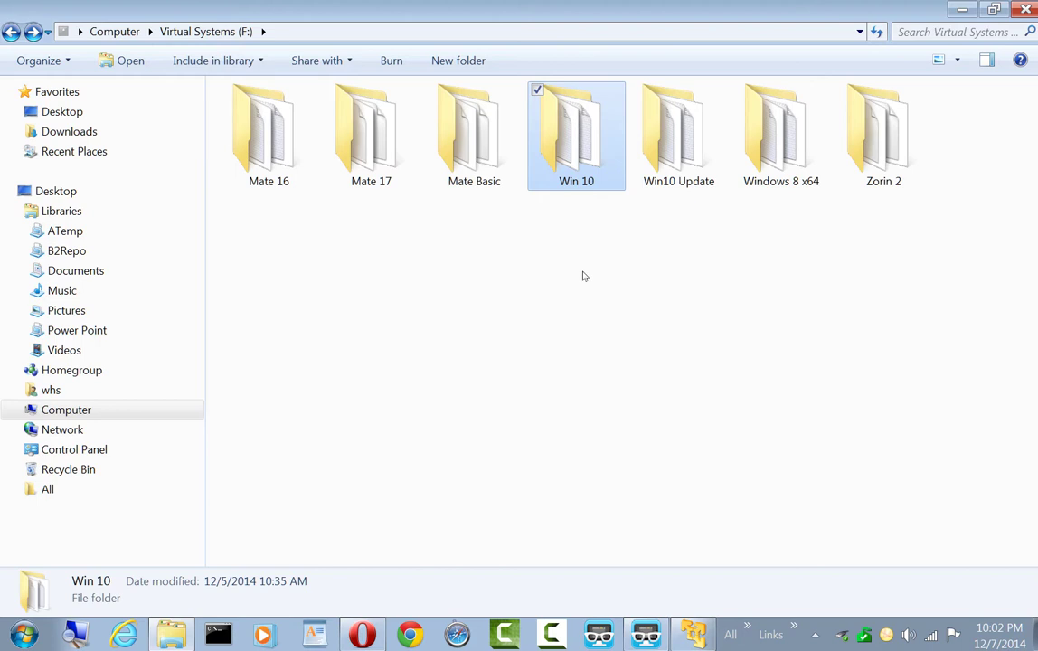
{"action": "key", "text": "BackSpace"}
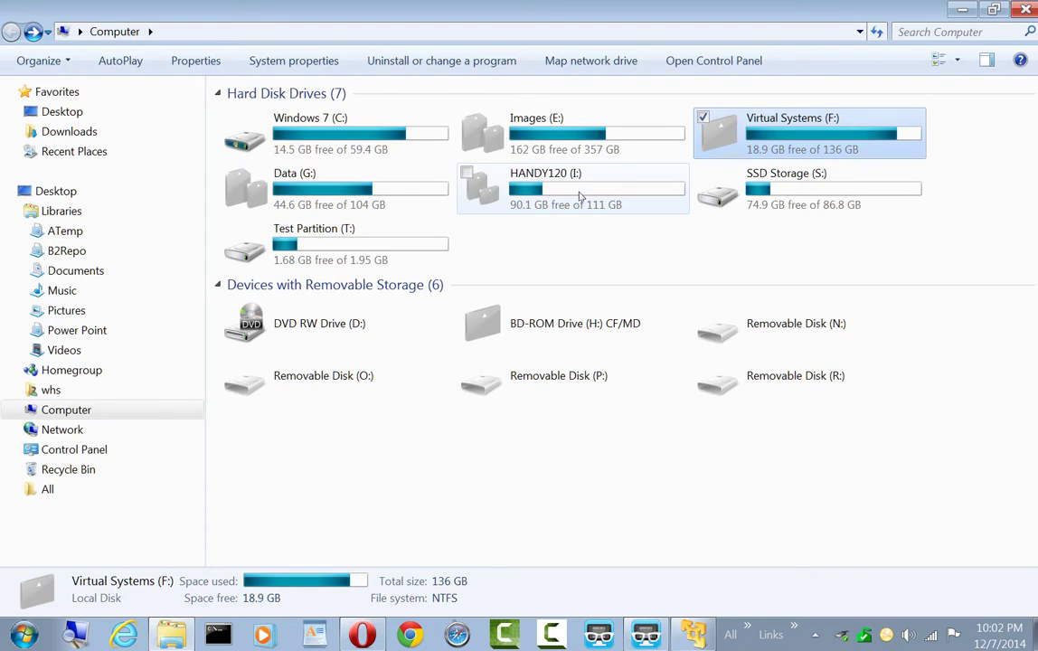
Browse the Downloads G folder on HANDY120 (I:) to the bottom, then close Explorer
{"action": "double_click", "coordinate": [580, 197]}
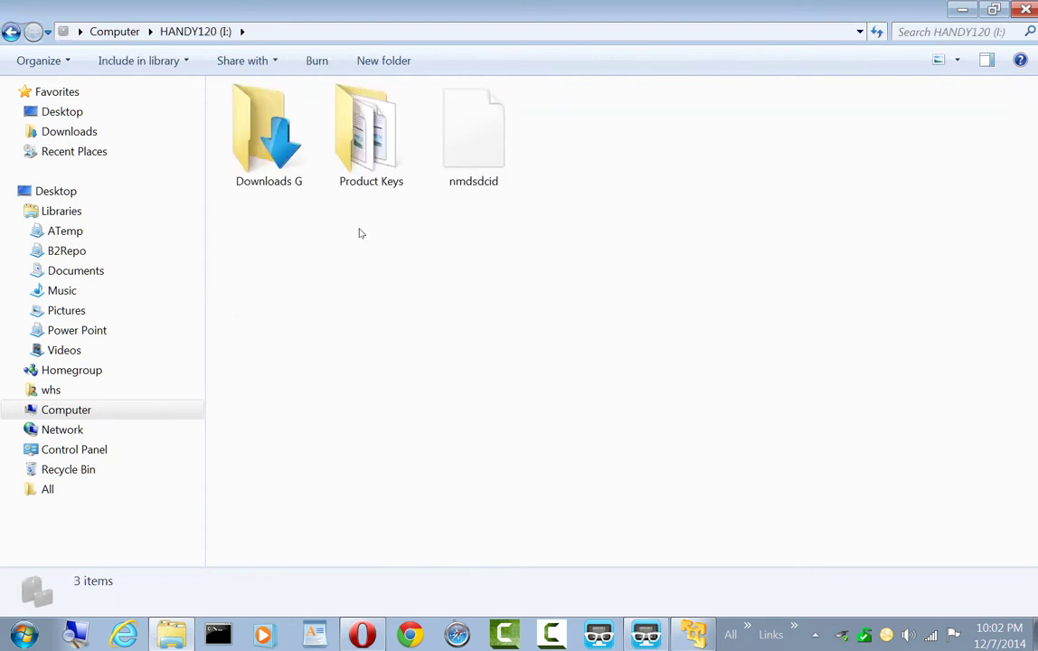
{"action": "double_click", "coordinate": [276, 150]}
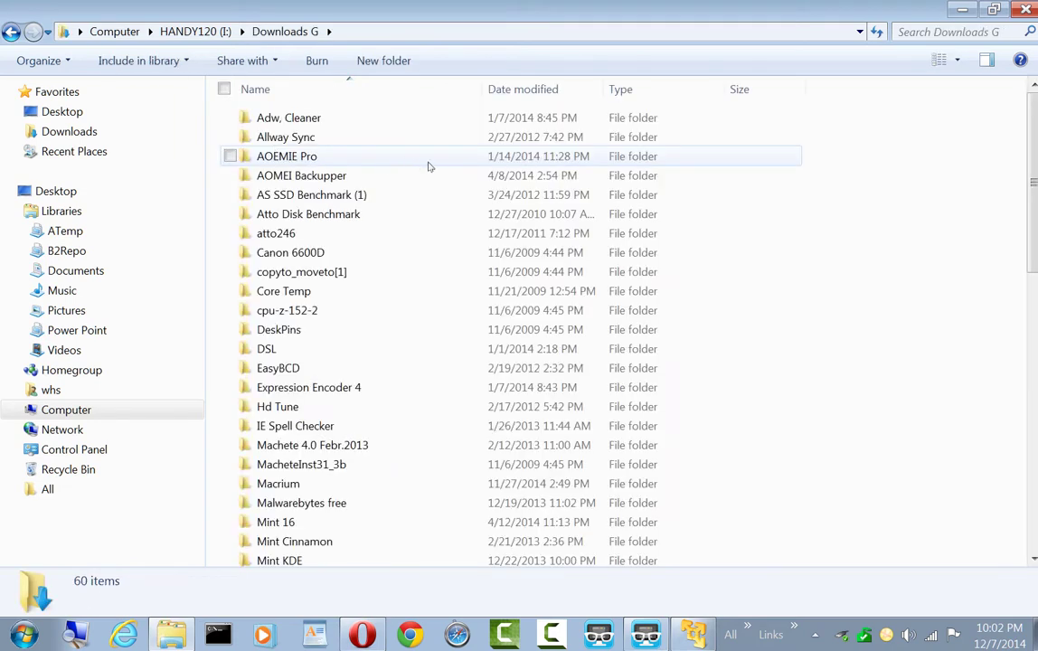
{"action": "scroll", "coordinate": [430, 166], "scroll_direction": "down", "scroll_amount": 11}
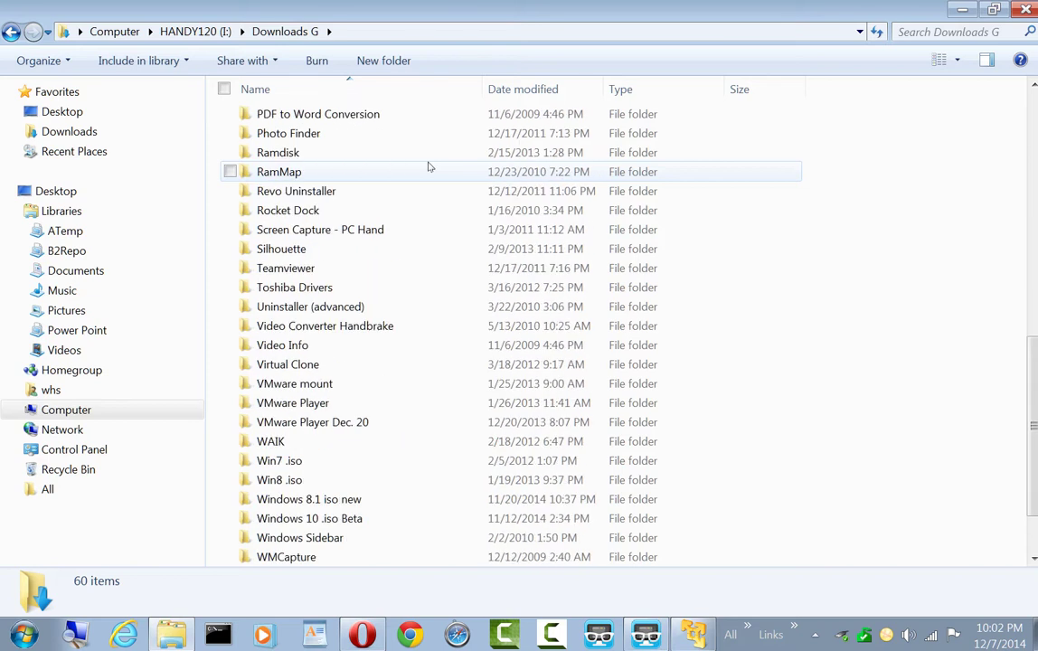
{"action": "scroll", "coordinate": [412, 288], "scroll_direction": "down", "scroll_amount": 2}
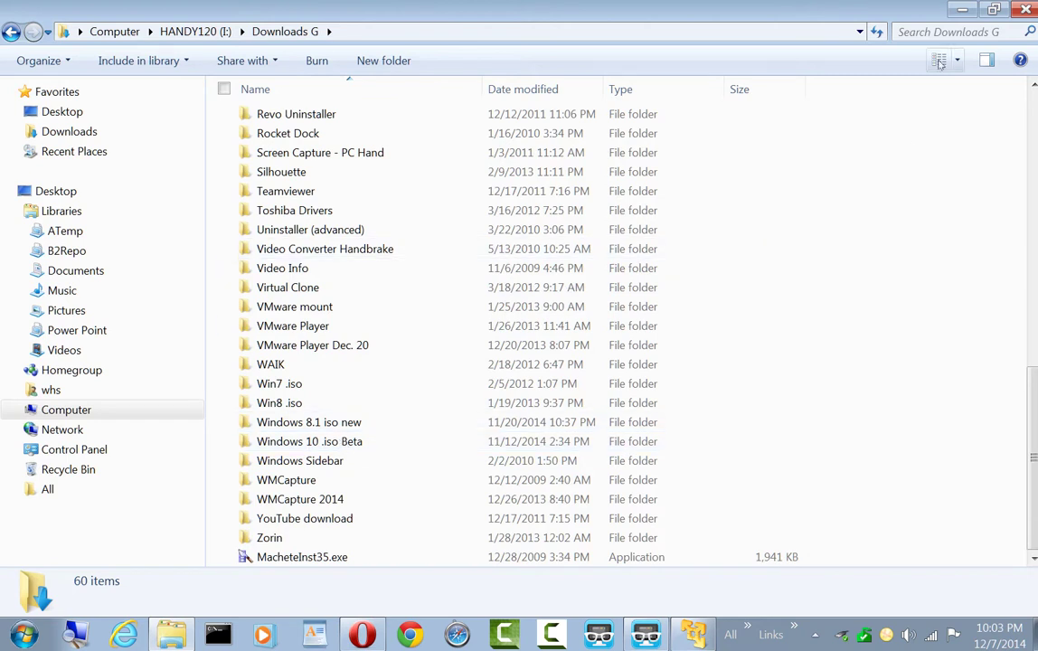
{"action": "left_click", "coordinate": [1022, 11]}
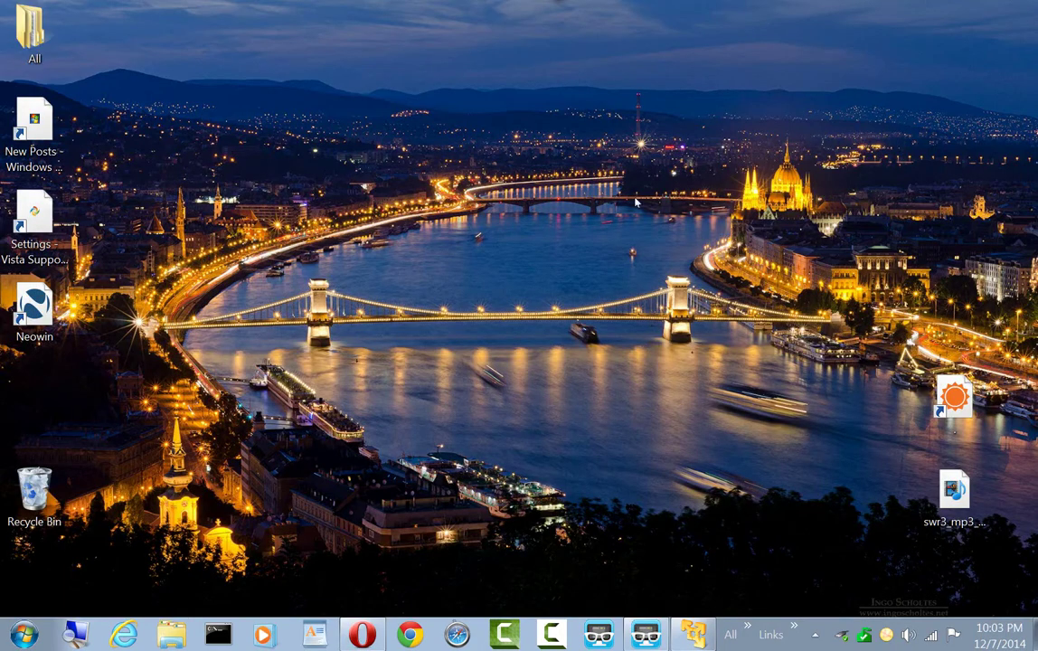
Bring VMware Player back up and remove the Mint KDE machine from its library
{"action": "left_click", "coordinate": [689, 635]}
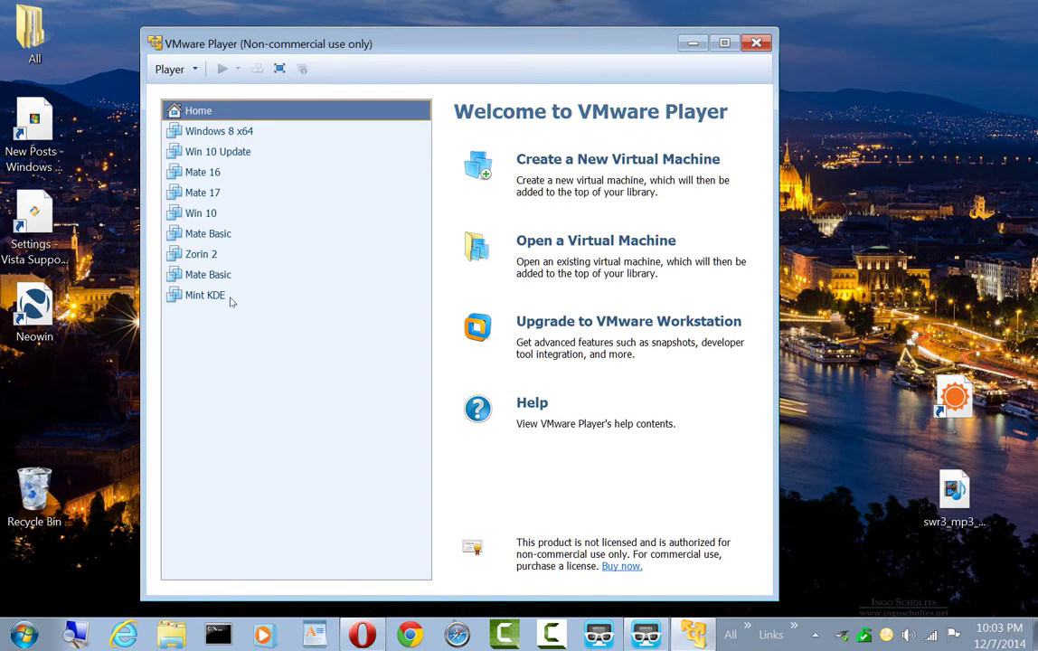
{"action": "left_click", "coordinate": [218, 298]}
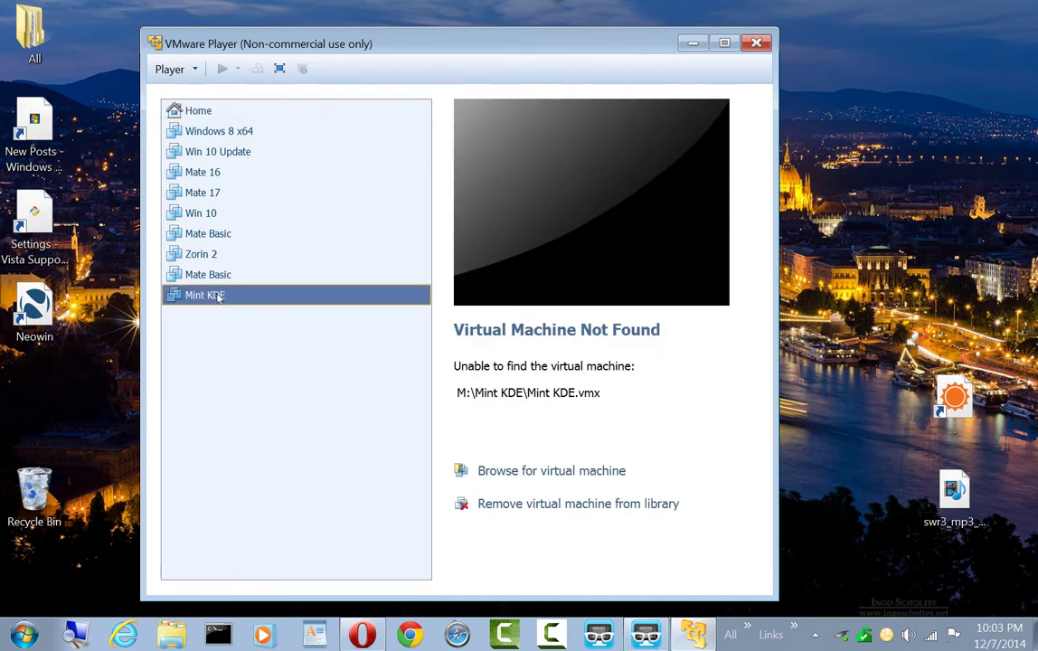
{"action": "right_click", "coordinate": [217, 298]}
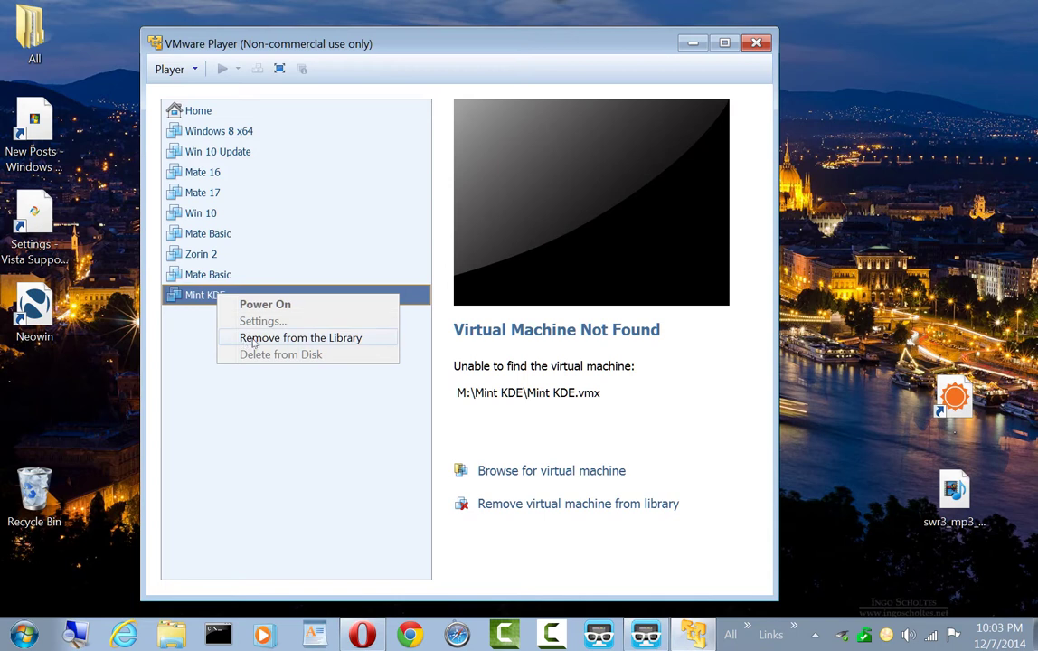
{"action": "left_click", "coordinate": [254, 340]}
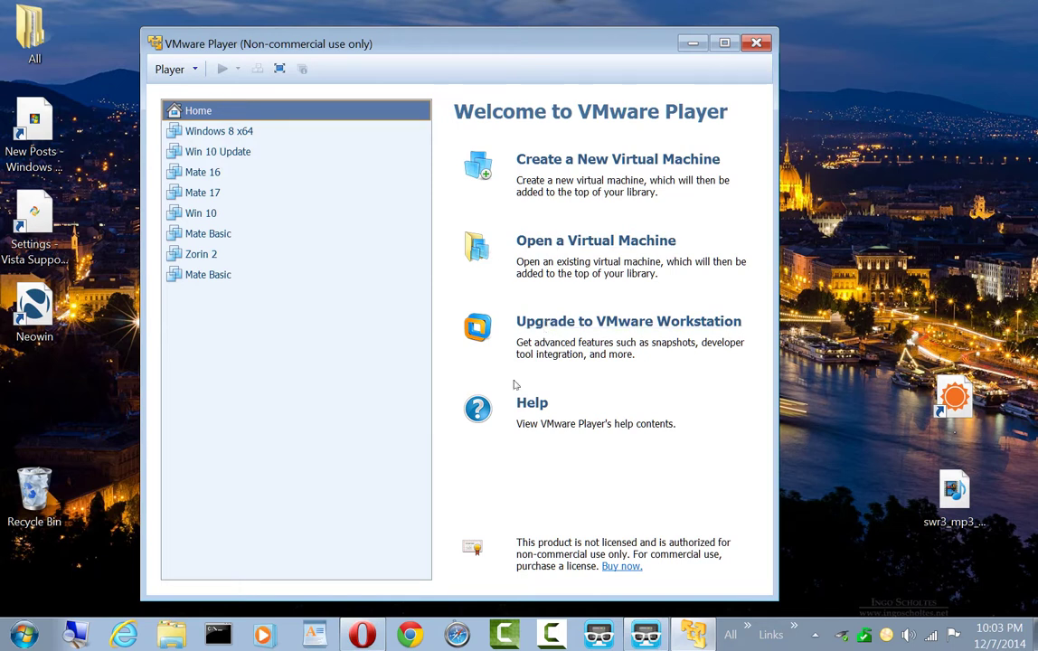
Start a new virtual machine installing from the Win10 .iso disc image and advance
{"action": "left_click", "coordinate": [558, 168]}
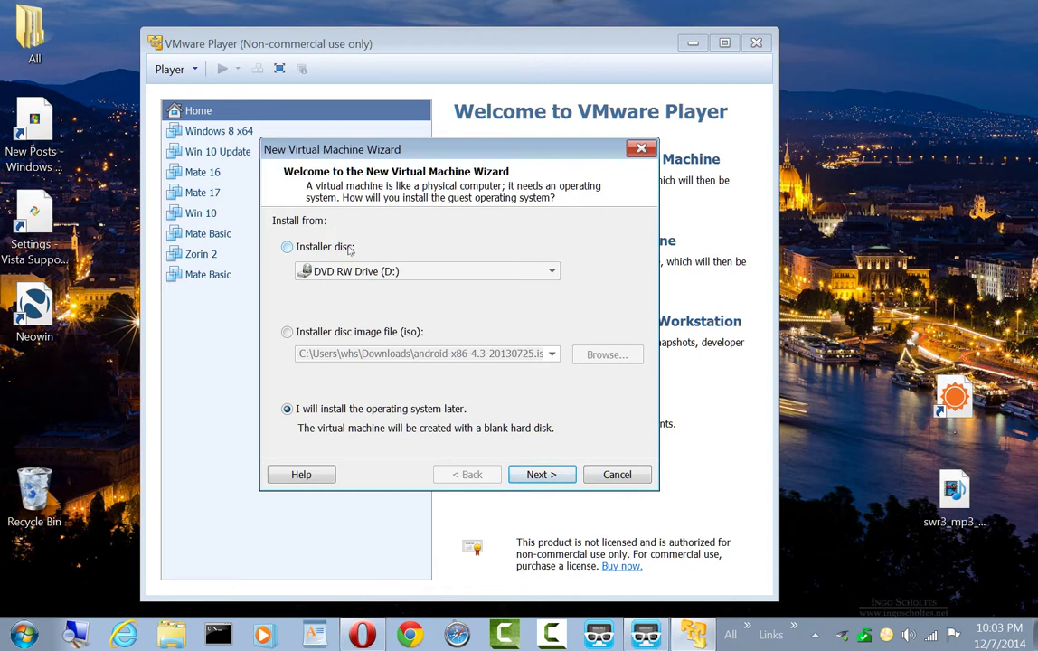
{"action": "left_click", "coordinate": [287, 333]}
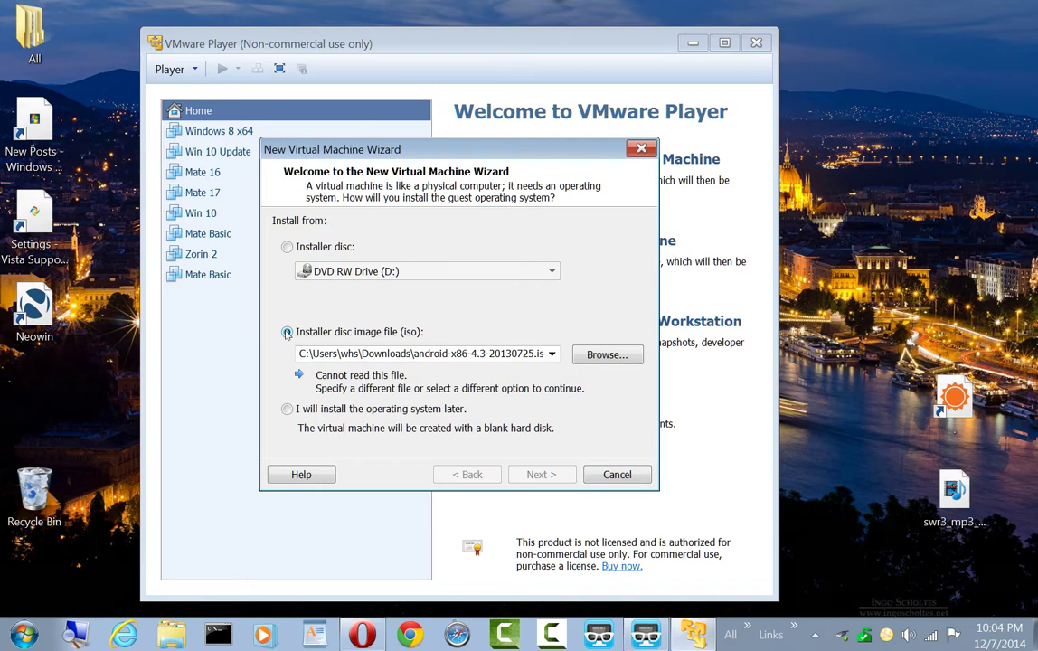
{"action": "left_click", "coordinate": [596, 356]}
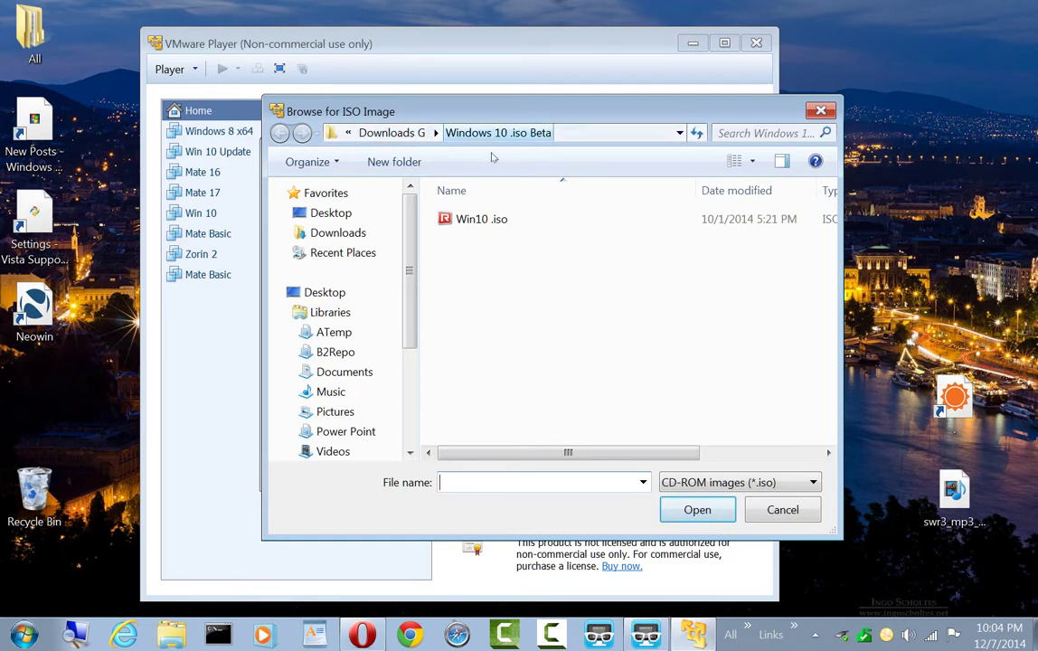
{"action": "double_click", "coordinate": [478, 220]}
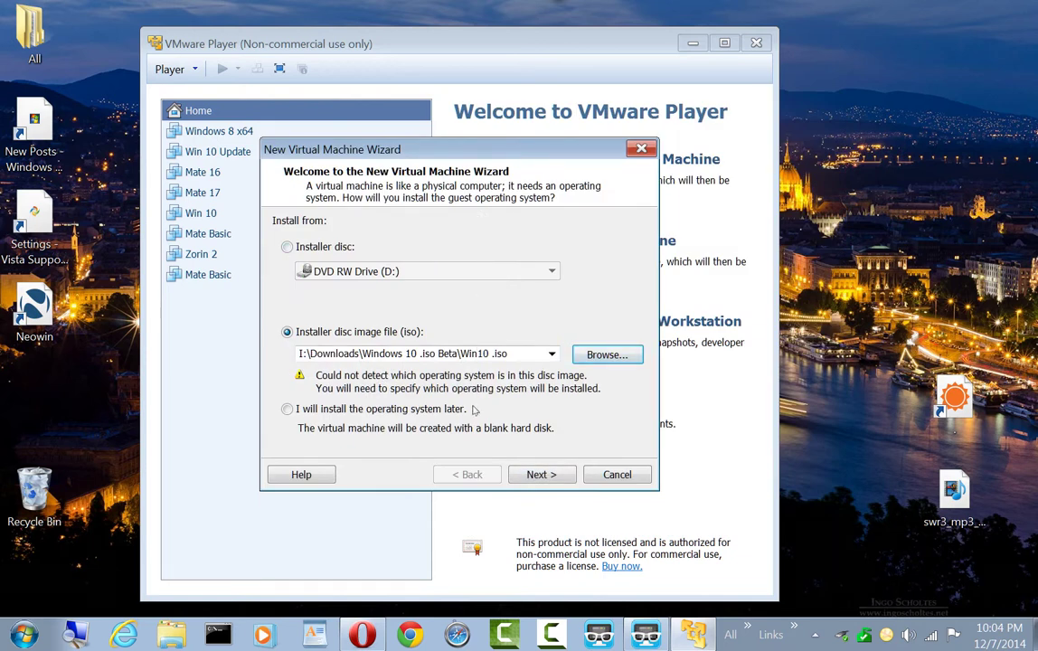
{"action": "left_click", "coordinate": [531, 476]}
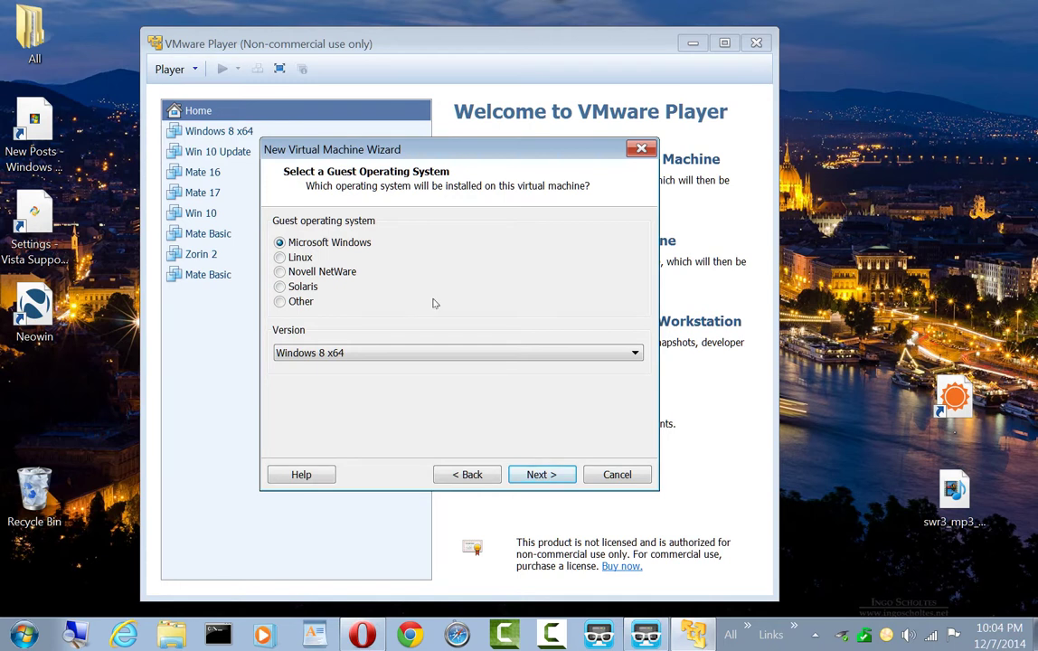
Set the guest OS to Microsoft Windows, version Windows 8 x64, and continue
{"action": "left_click", "coordinate": [630, 351]}
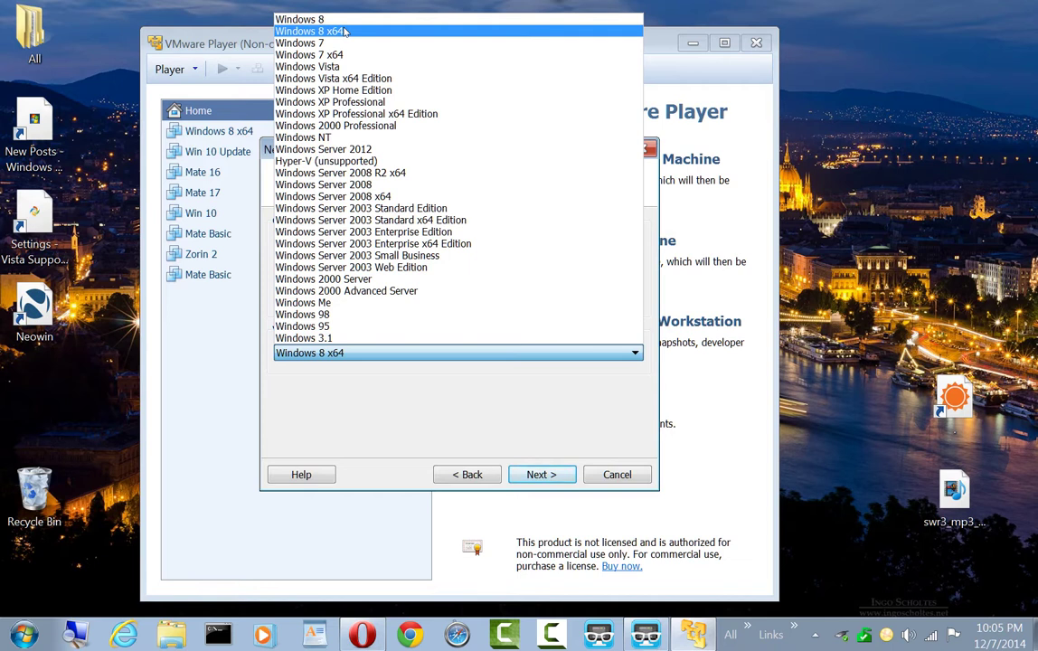
{"action": "left_click", "coordinate": [344, 31]}
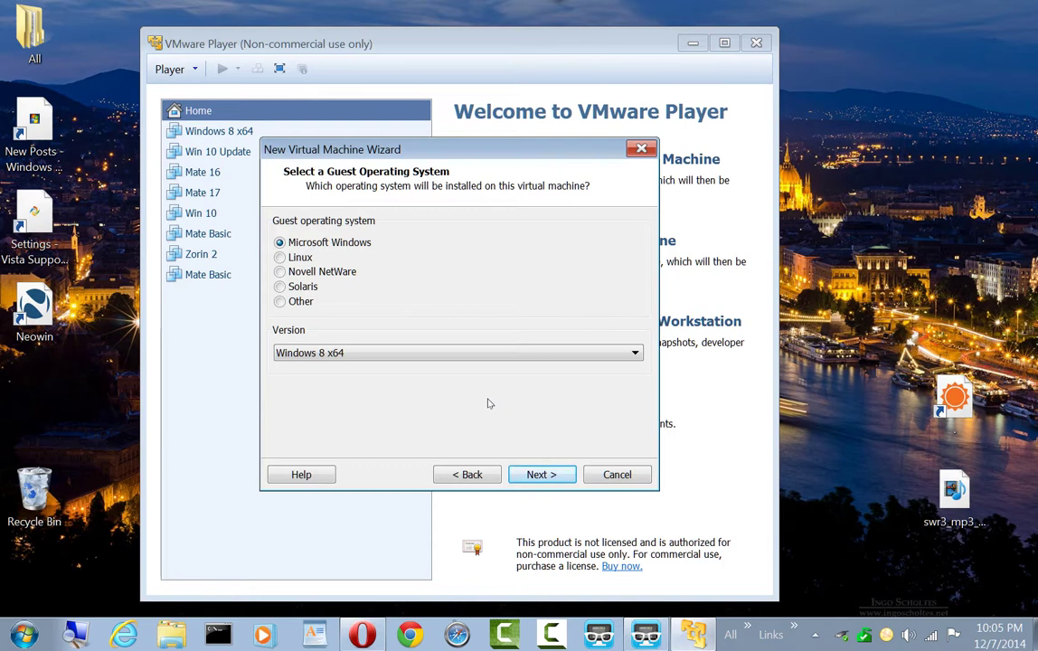
{"action": "left_click", "coordinate": [556, 474]}
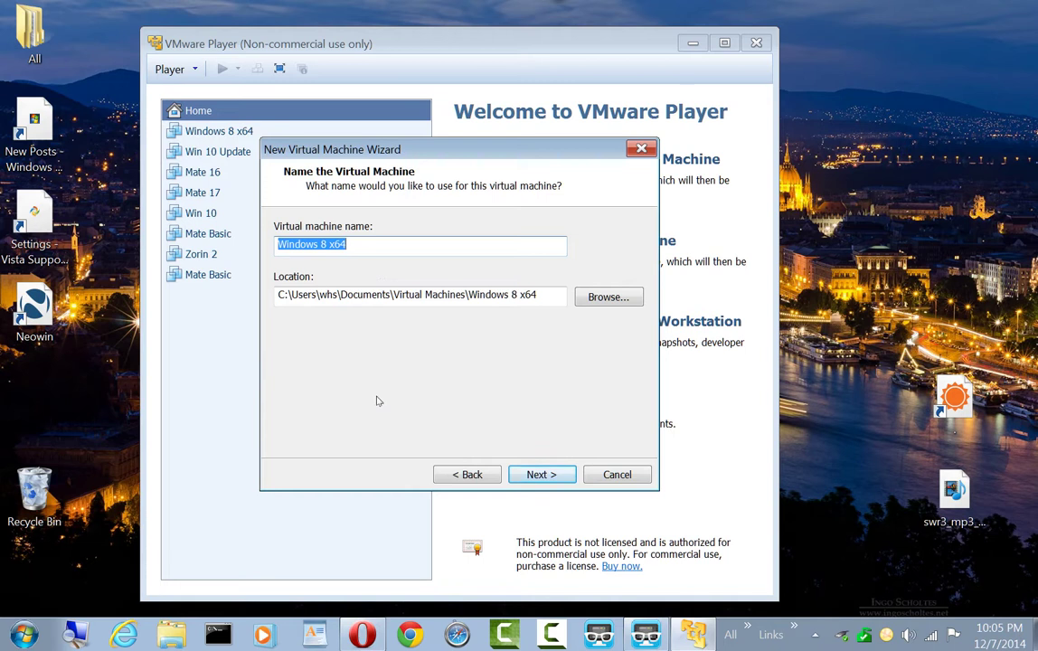
Enter '10 Test' as the virtual machine name
{"action": "type", "text": "1"}
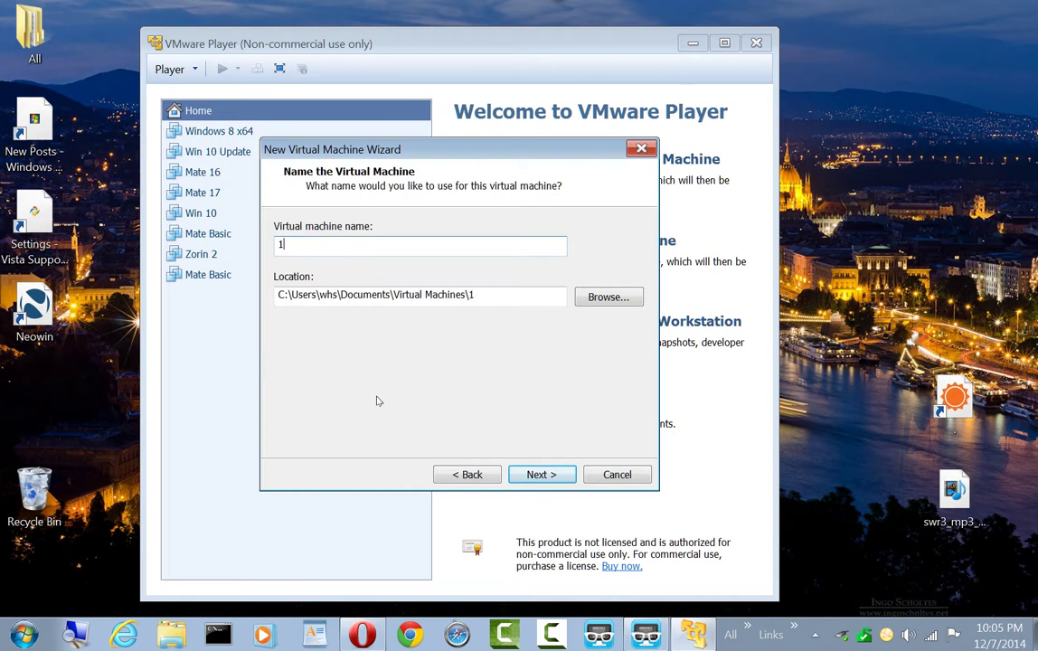
{"action": "type", "text": "0 Test"}
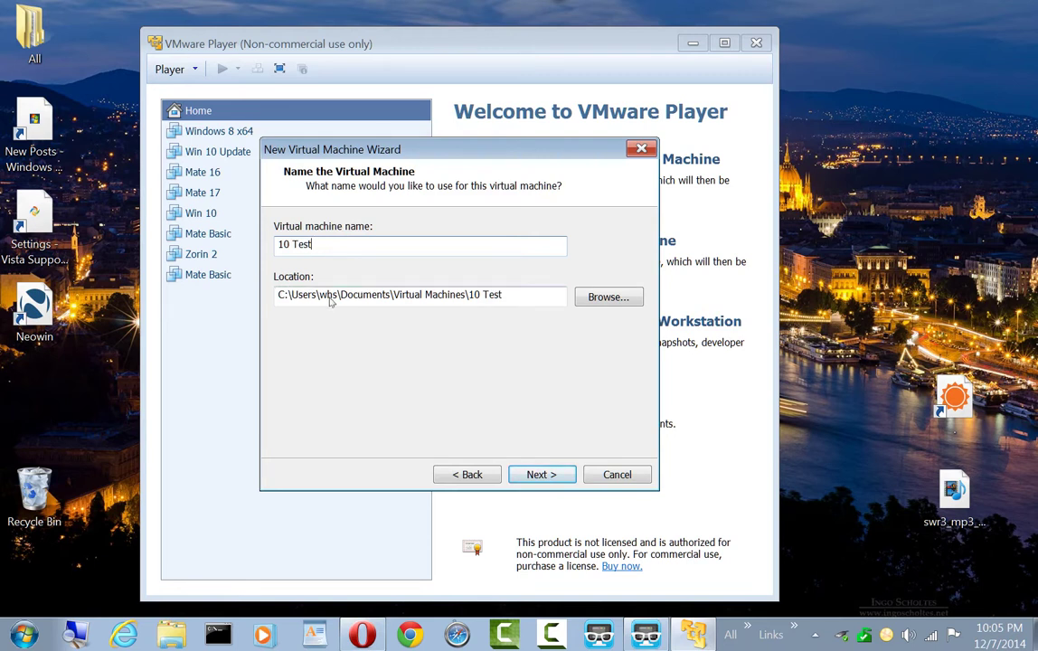
Browse for a VM location and expand Computer down to Virtual Systems (F:)
{"action": "left_click", "coordinate": [611, 297]}
{"action": "left_click", "coordinate": [592, 351]}
{"action": "scroll", "coordinate": [592, 351], "scroll_direction": "up", "scroll_amount": 1}
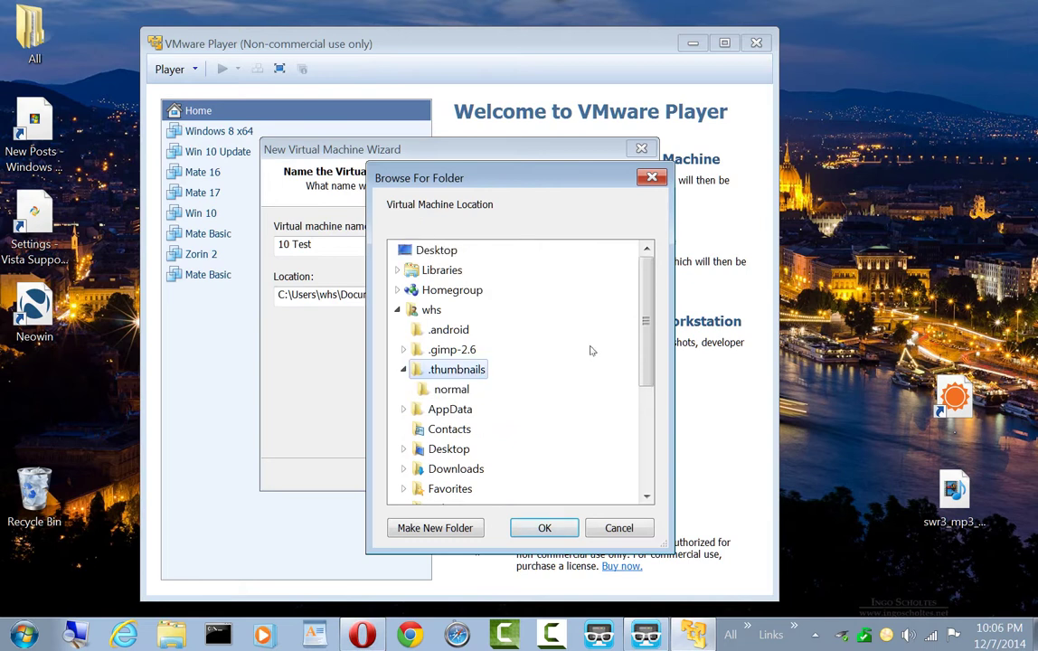
{"action": "scroll", "coordinate": [592, 351], "scroll_direction": "down", "scroll_amount": 4}
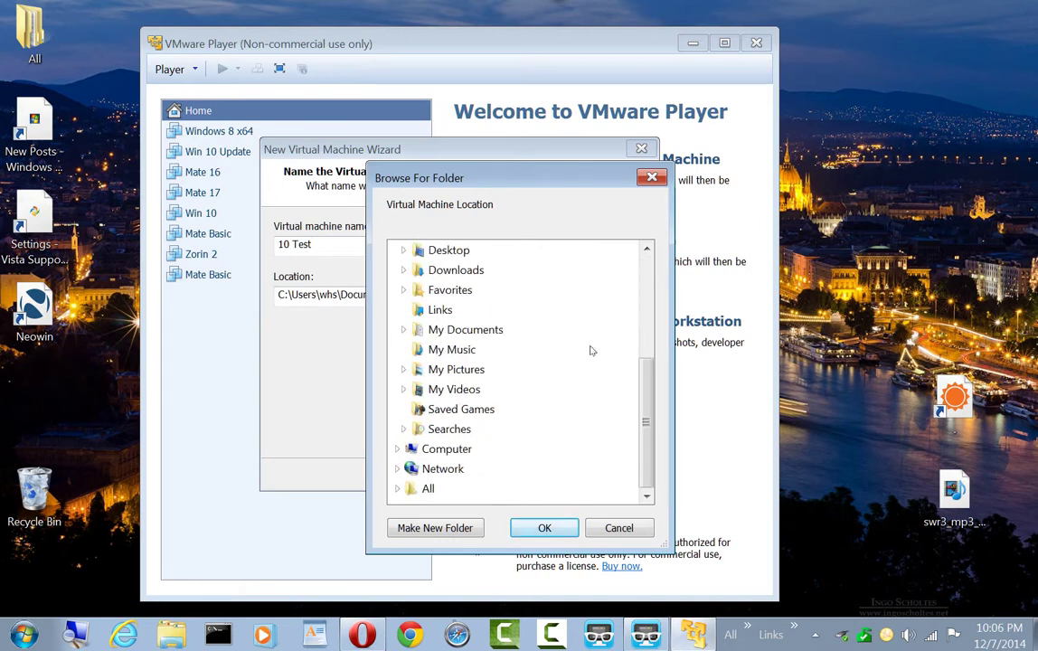
{"action": "left_click", "coordinate": [452, 448]}
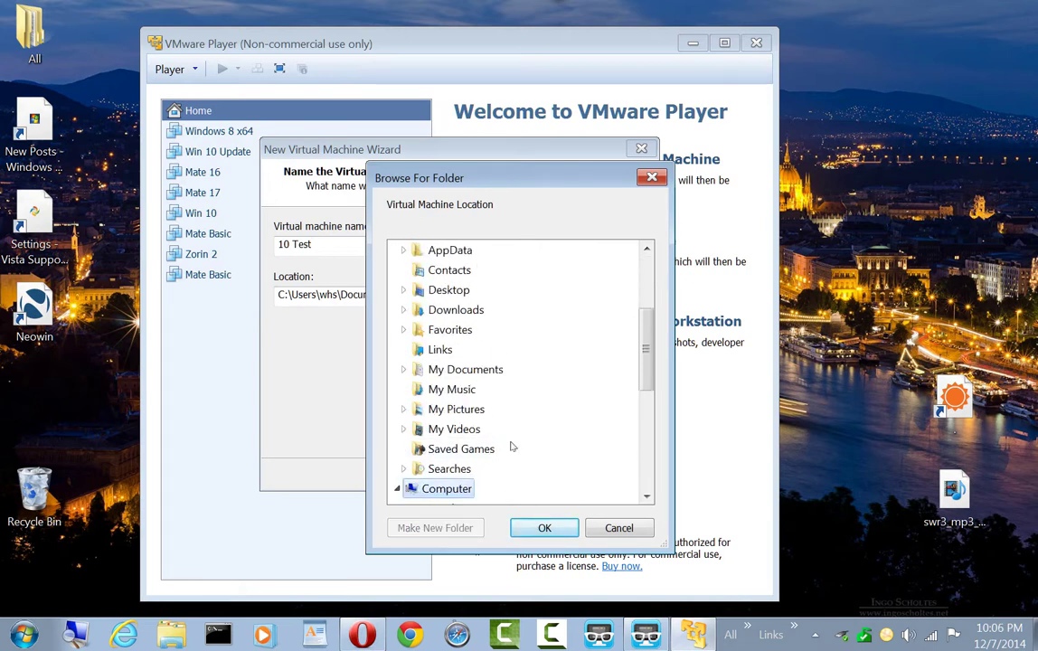
{"action": "scroll", "coordinate": [533, 444], "scroll_direction": "down", "scroll_amount": 1}
{"action": "scroll", "coordinate": [547, 443], "scroll_direction": "down", "scroll_amount": 1}
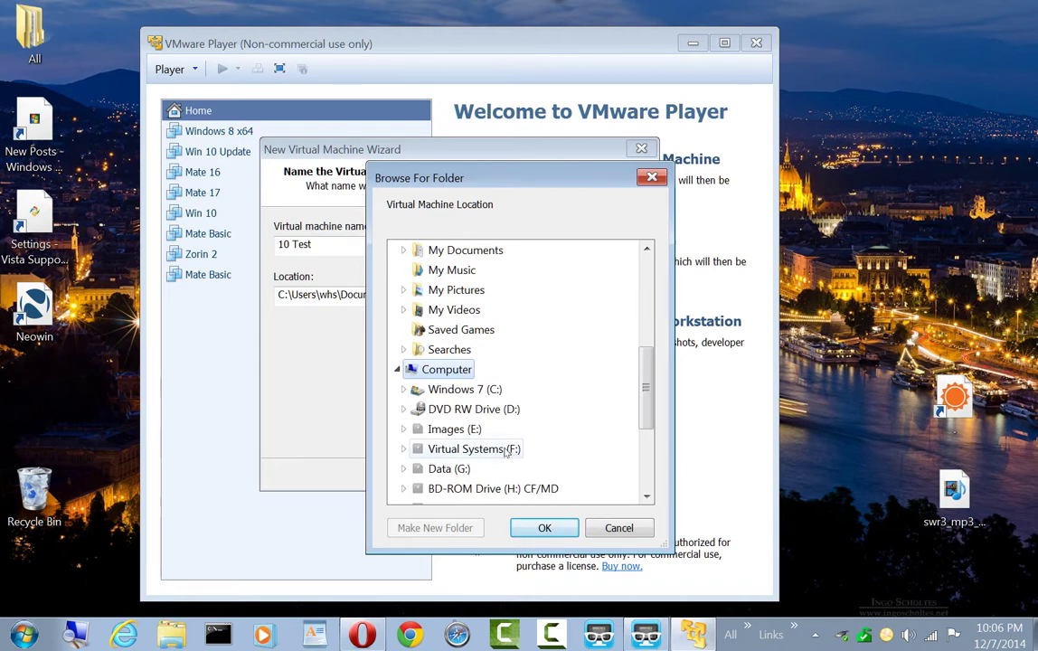
{"action": "left_click", "coordinate": [506, 449]}
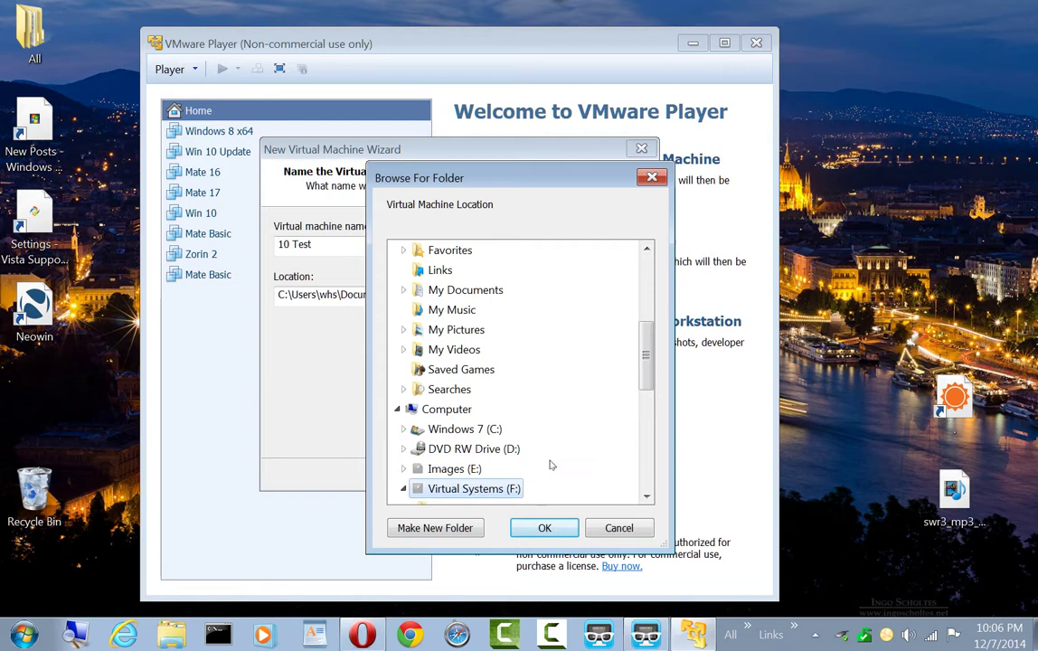
{"action": "scroll", "coordinate": [550, 464], "scroll_direction": "down", "scroll_amount": 2}
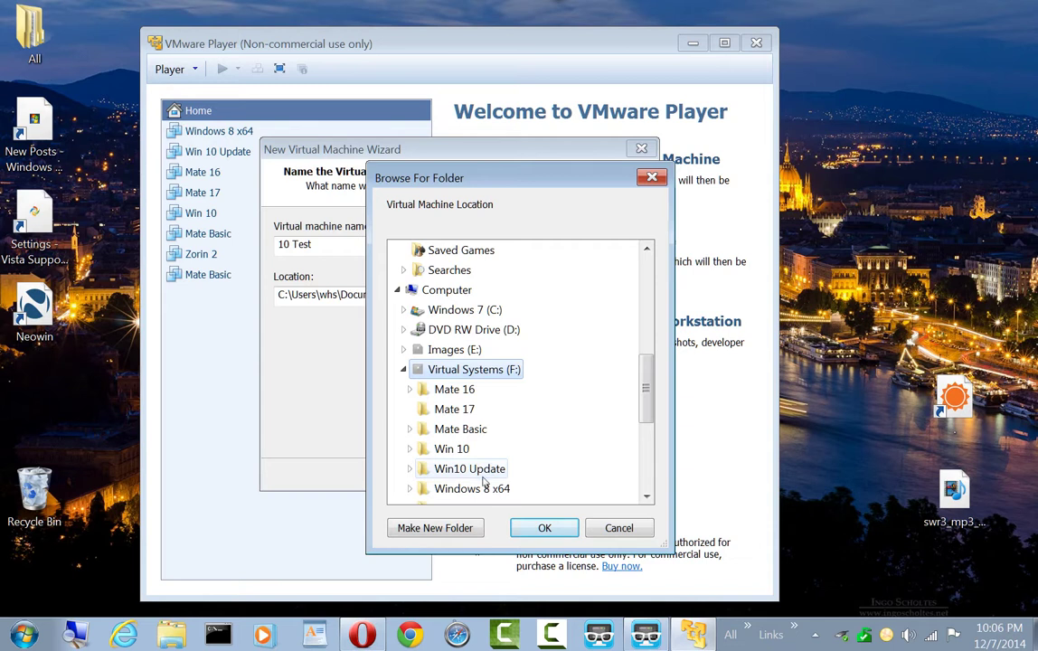
Create a '10 Test' folder on Virtual Systems (F:), use it as the location, and continue
{"action": "right_click", "coordinate": [488, 371]}
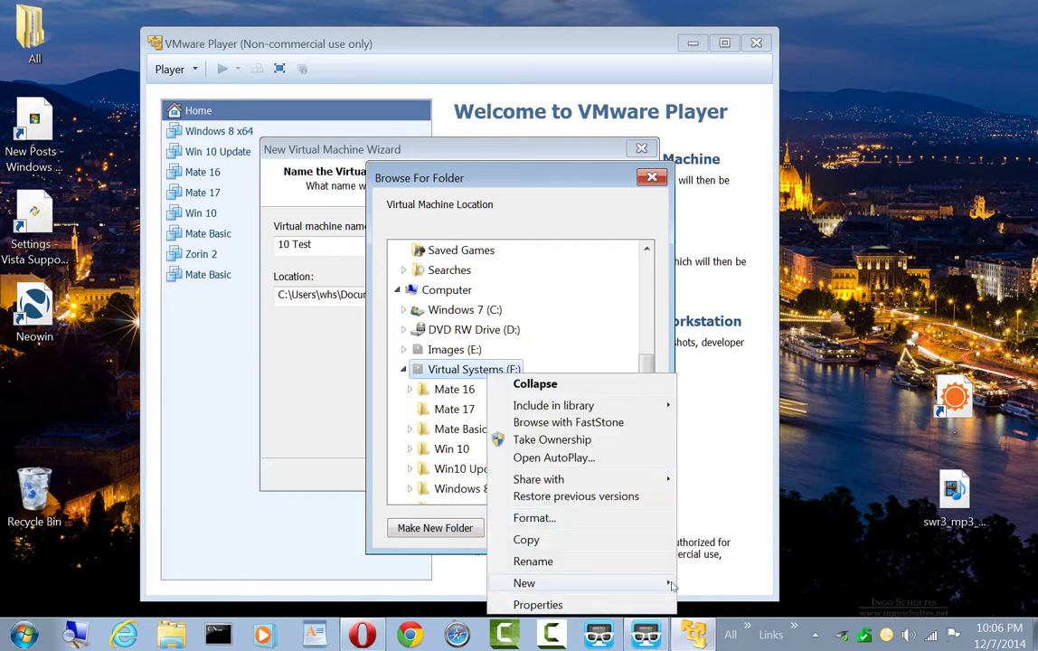
{"action": "mouse_move", "coordinate": [672, 583]}
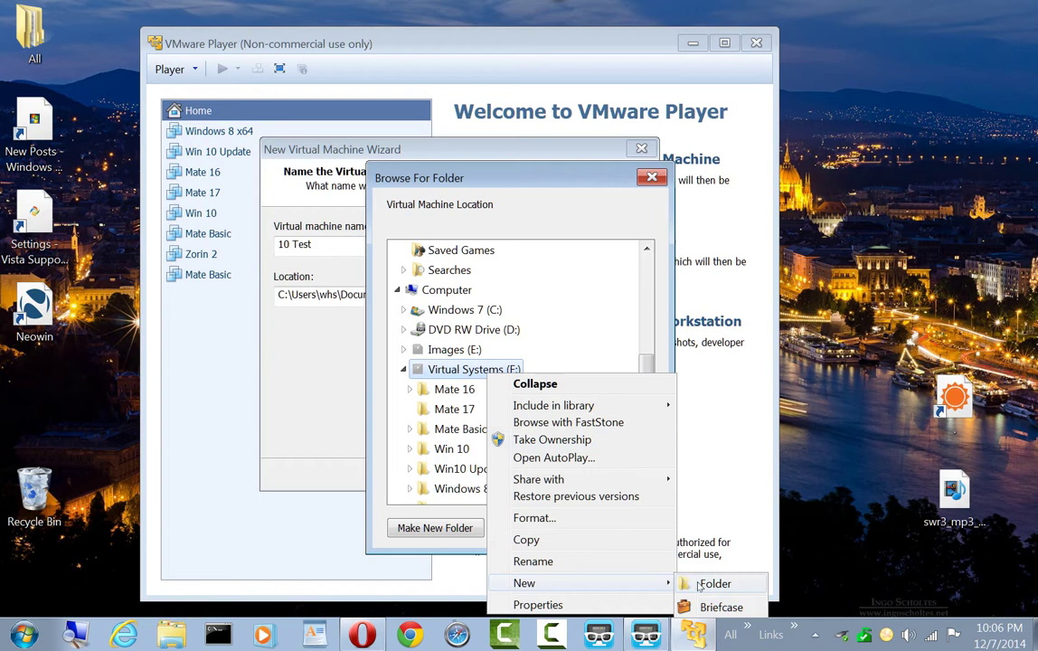
{"action": "left_click", "coordinate": [699, 584]}
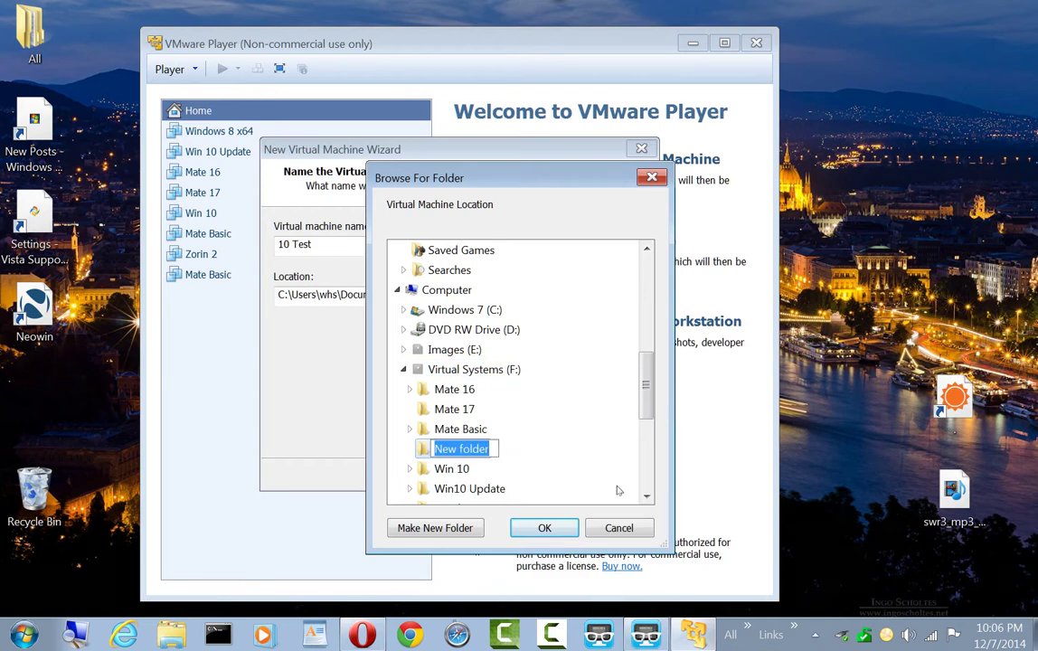
{"action": "type", "text": "10 T"}
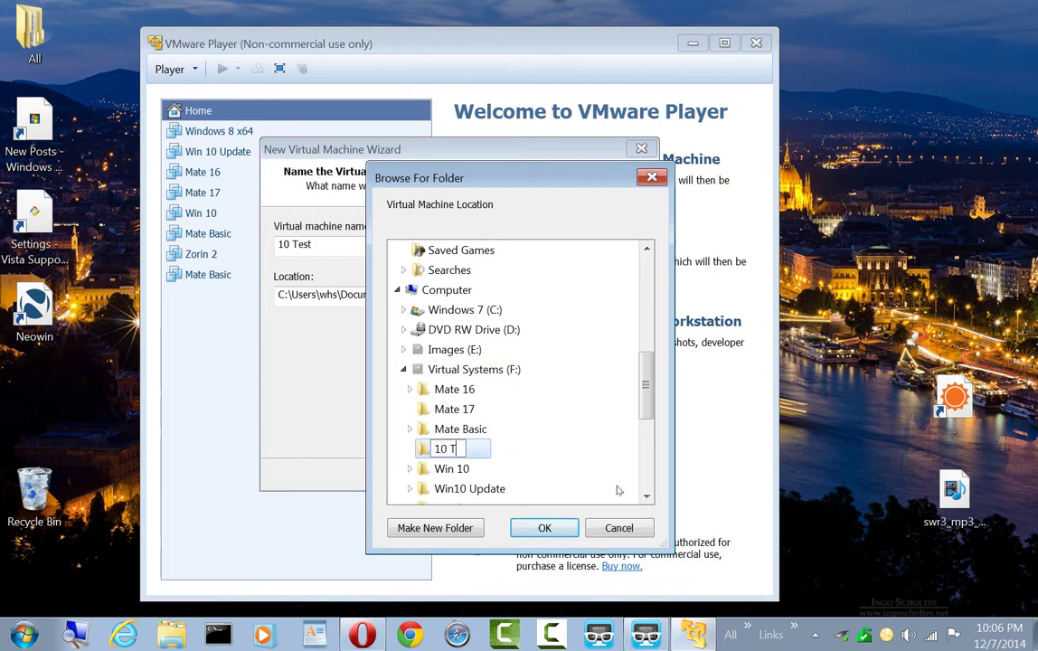
{"action": "type", "text": "est"}
{"action": "key", "text": "Return"}
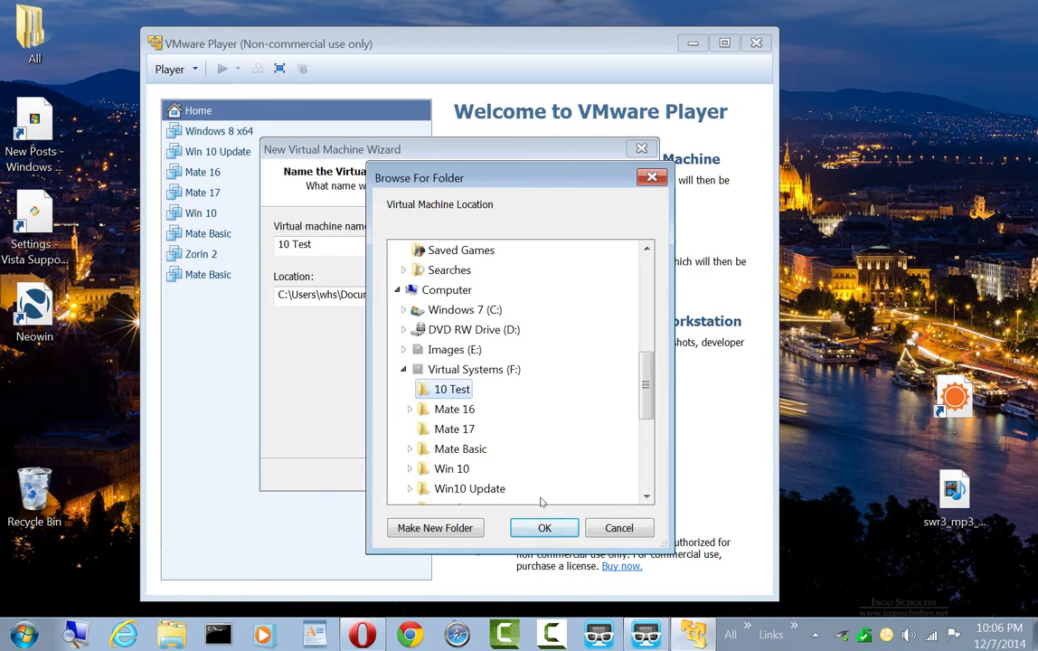
{"action": "left_click", "coordinate": [542, 527]}
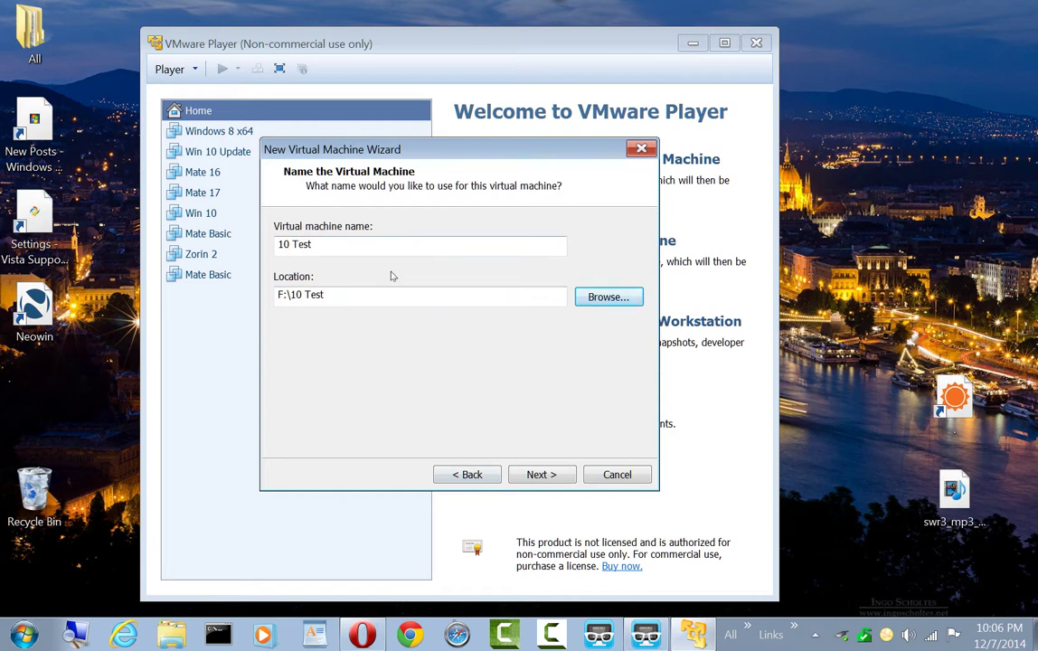
{"action": "left_click", "coordinate": [540, 474]}
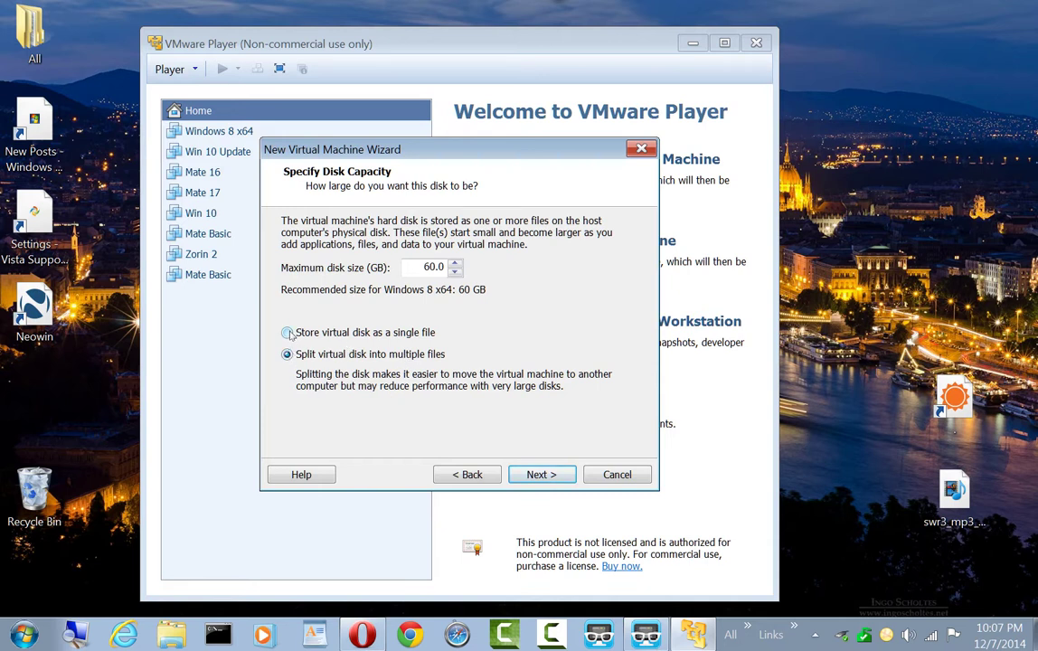
Keep the 60.0 GB disk size but store the virtual disk as a single file
{"action": "left_click", "coordinate": [287, 333]}
Advance to the Ready to Create summary and open Customize Hardware, showing 2048 MB memory
{"action": "left_click", "coordinate": [538, 476]}
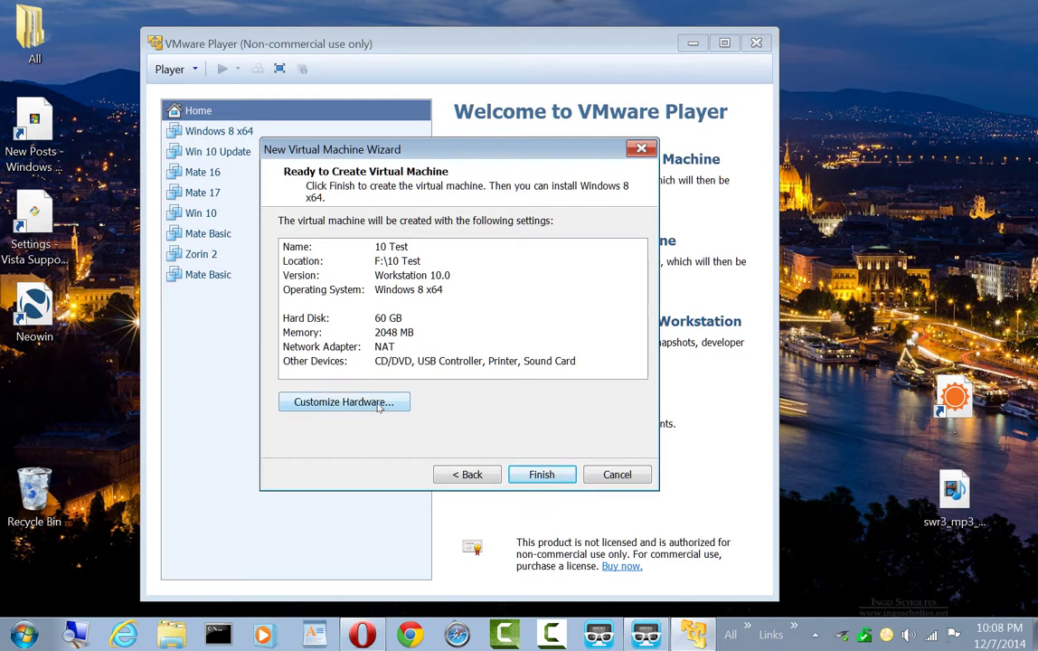
{"action": "left_click", "coordinate": [378, 407]}
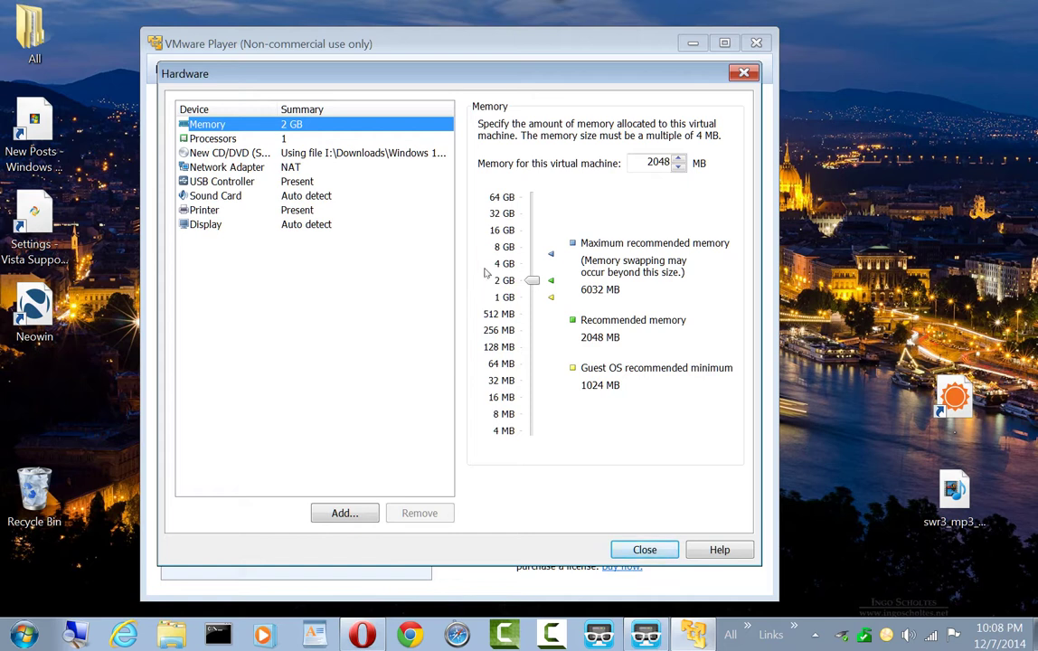
Raise the VM's memory to 4 GB on the slider and select the Processors page
{"action": "left_click", "coordinate": [504, 264]}
{"action": "left_click", "coordinate": [210, 140]}
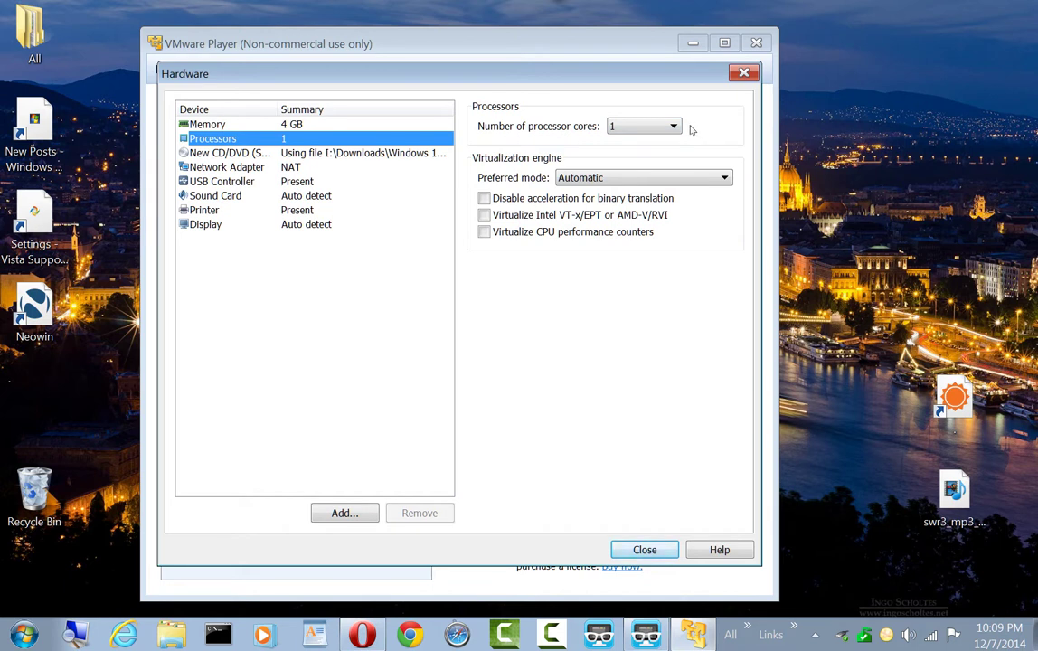
Give the VM 3 processor cores, set USB compatibility to USB 2.0, and show all USB input devices
{"action": "left_click", "coordinate": [672, 128]}
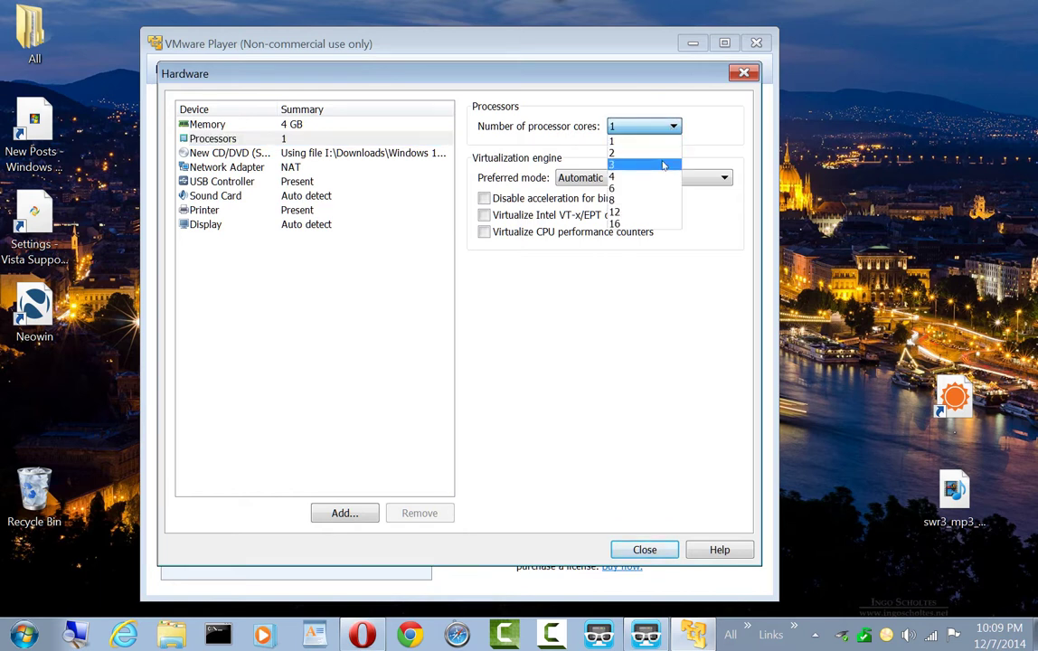
{"action": "left_click", "coordinate": [663, 165]}
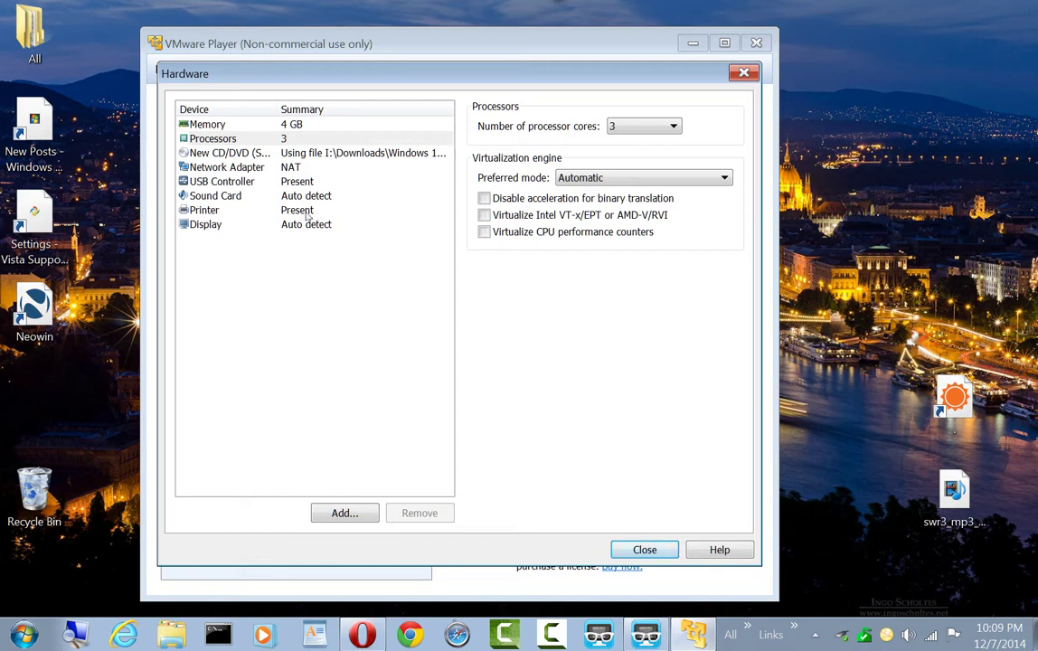
{"action": "left_click", "coordinate": [252, 181]}
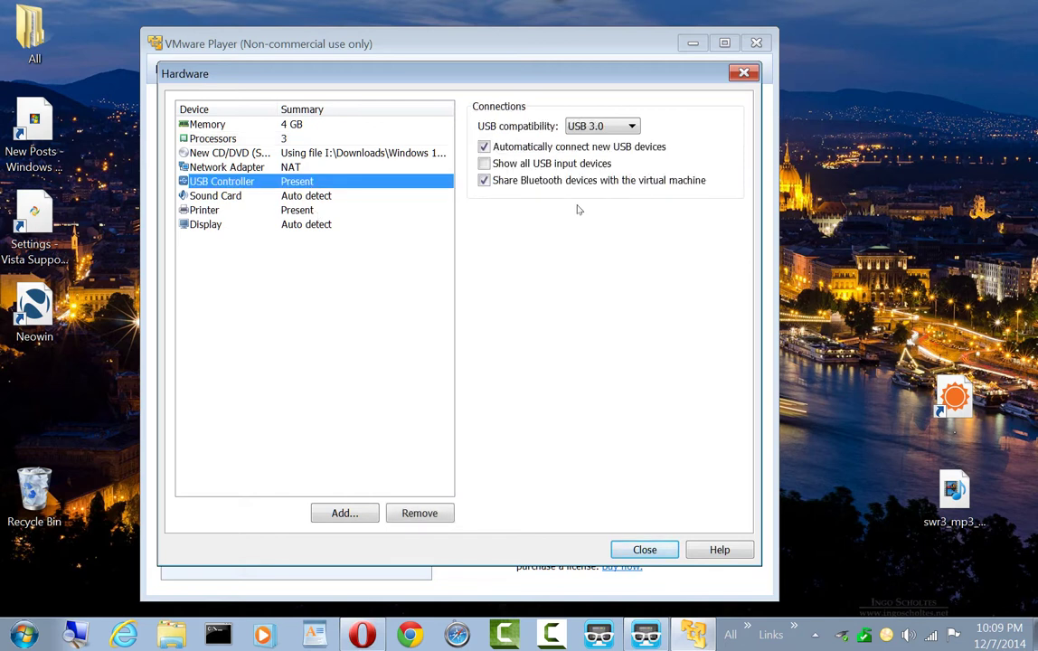
{"action": "left_click", "coordinate": [633, 128]}
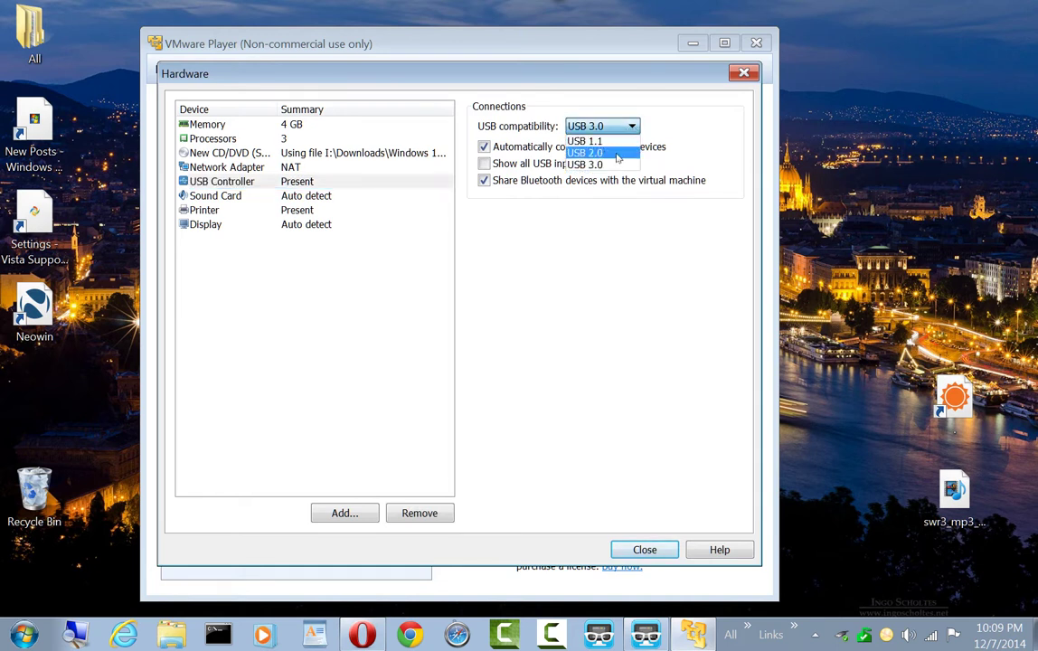
{"action": "left_click", "coordinate": [616, 155]}
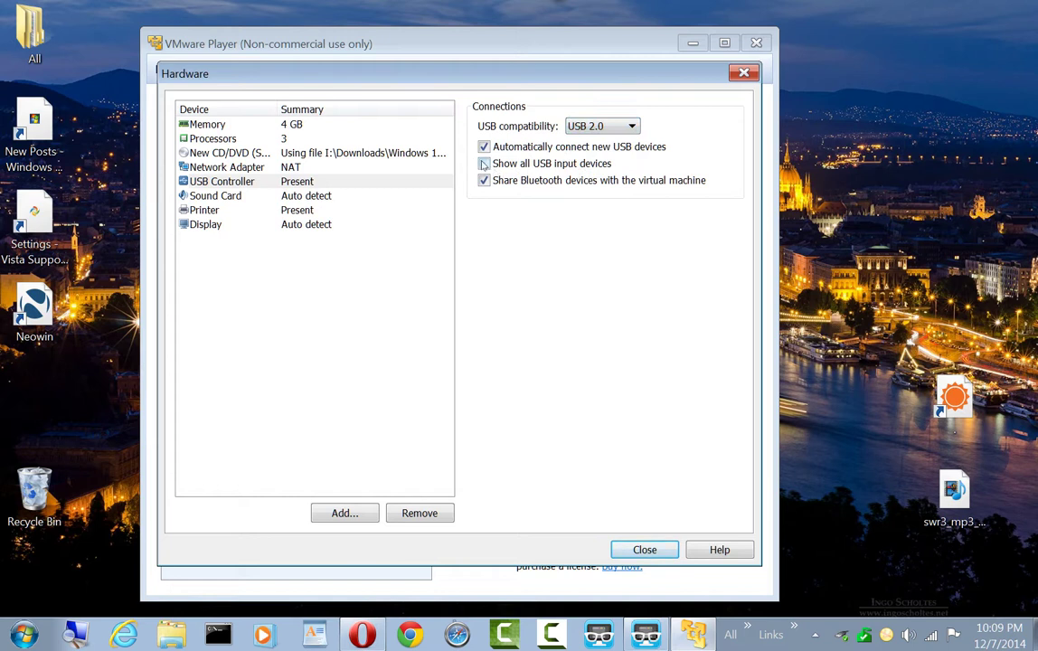
{"action": "left_click", "coordinate": [484, 163]}
Close the hardware settings and finish the wizard to create the 10 Test machine
{"action": "left_click", "coordinate": [644, 549]}
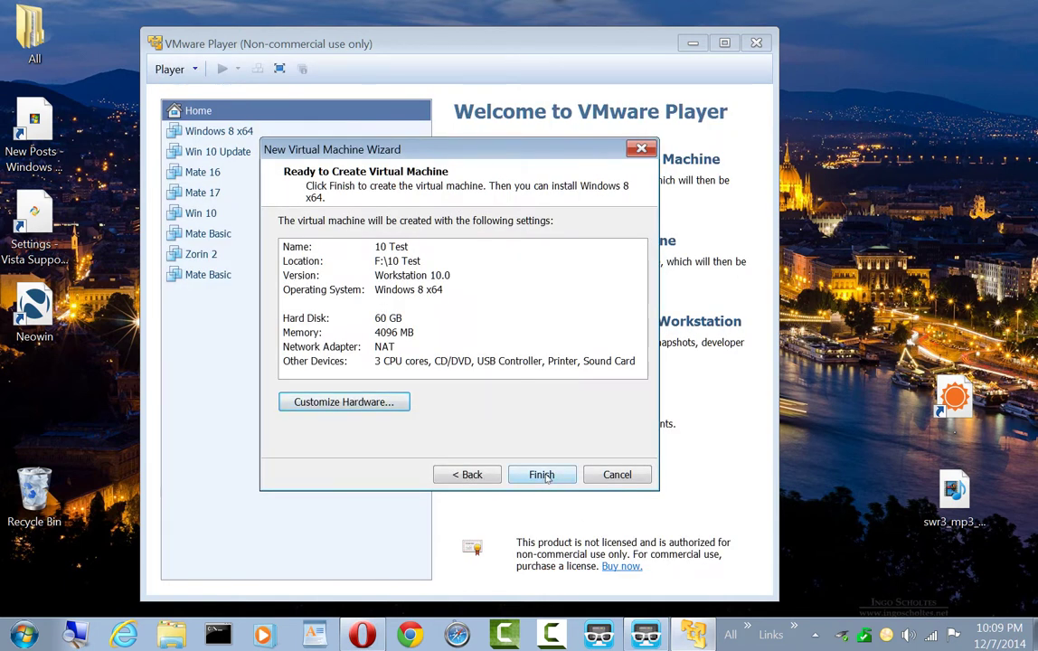
{"action": "left_click", "coordinate": [542, 475]}
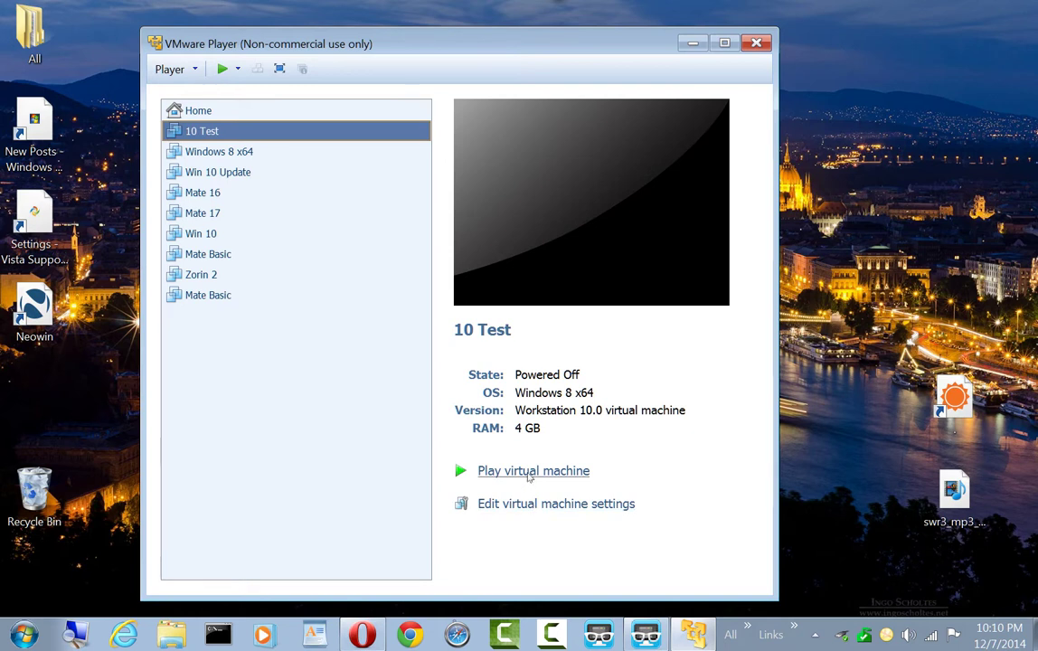
Power on the 10 Test virtual machine from its details page
{"action": "left_click", "coordinate": [528, 471]}
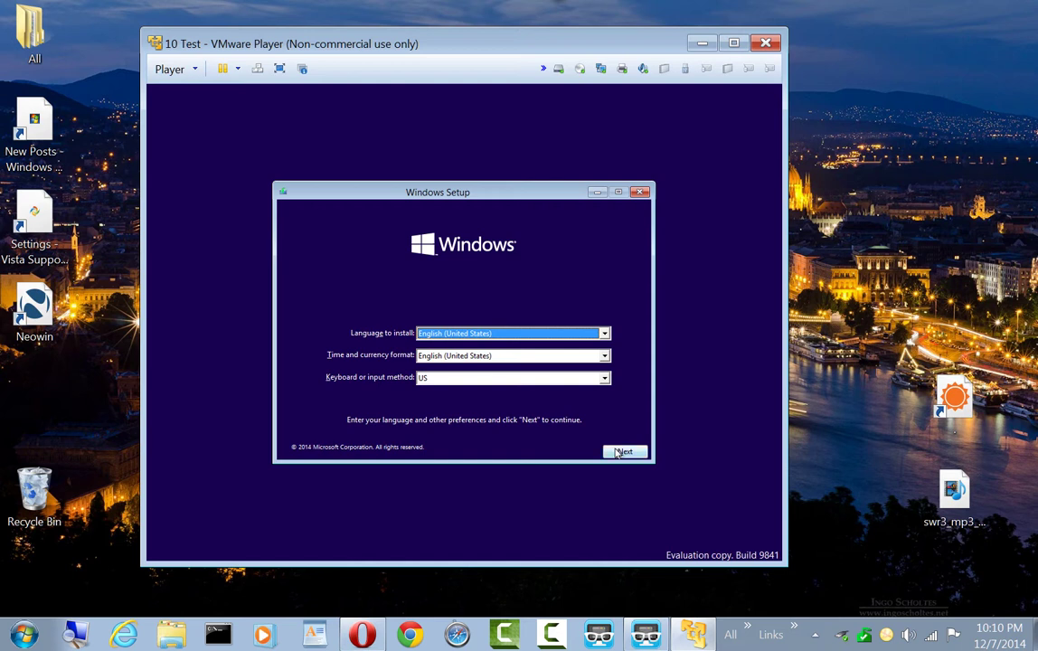
Keep English (United States) and US keyboard, choose Install now, and accept the license terms
{"action": "left_click", "coordinate": [618, 452]}
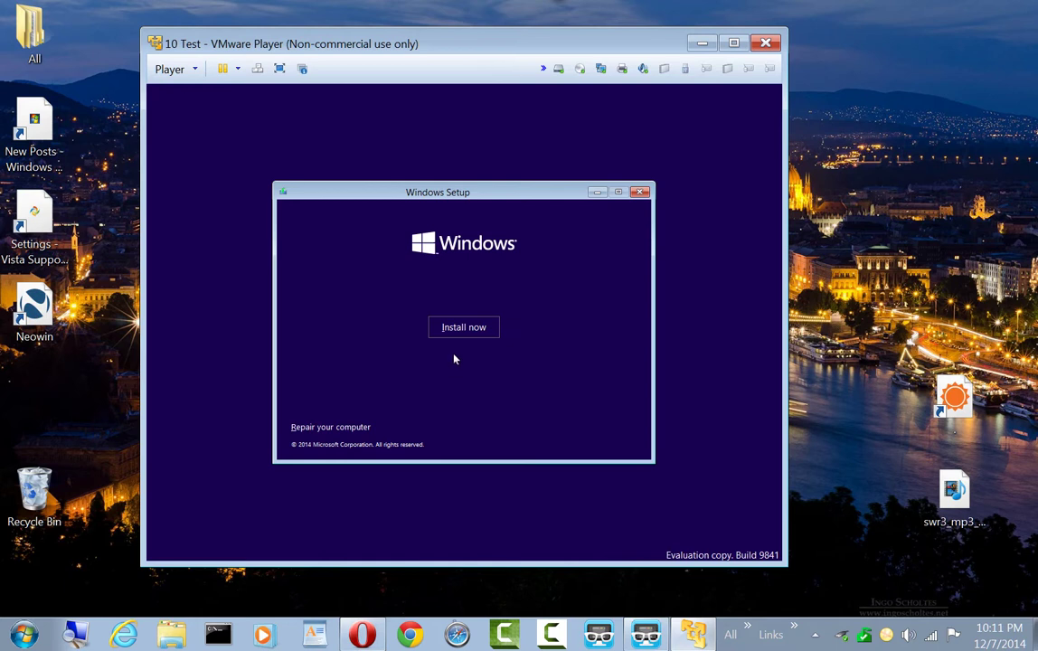
{"action": "left_click", "coordinate": [456, 328]}
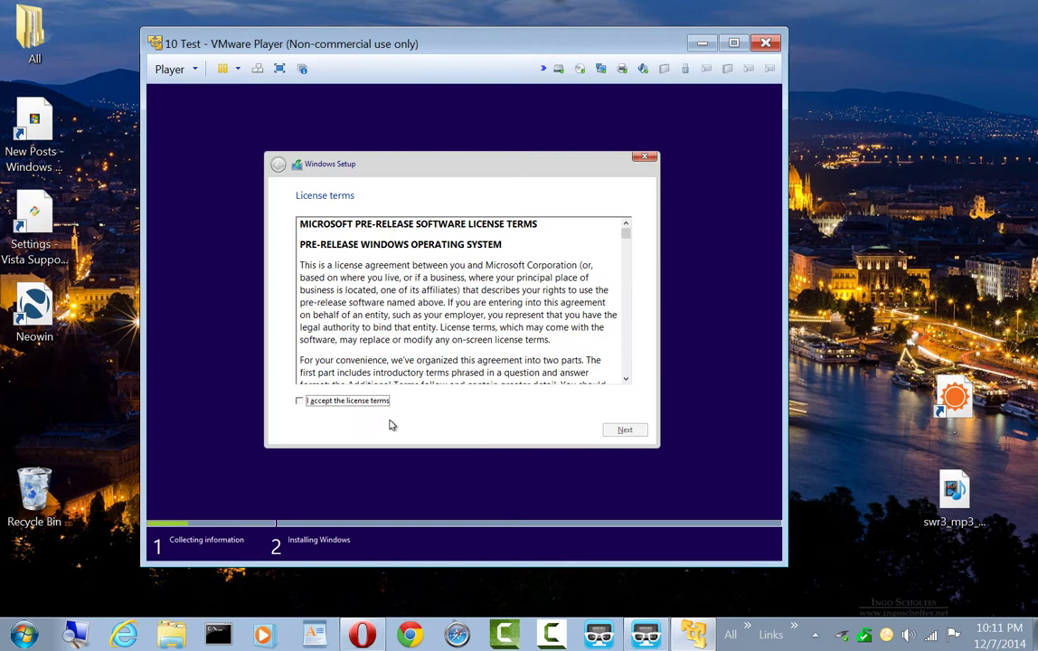
{"action": "left_click", "coordinate": [299, 401]}
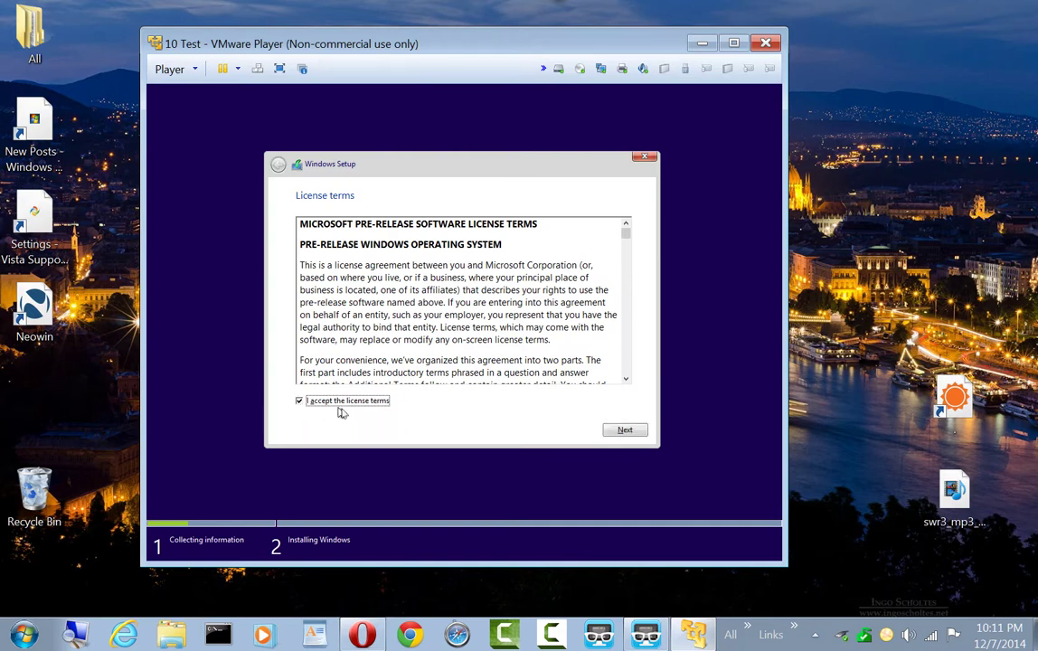
{"action": "left_click", "coordinate": [637, 429]}
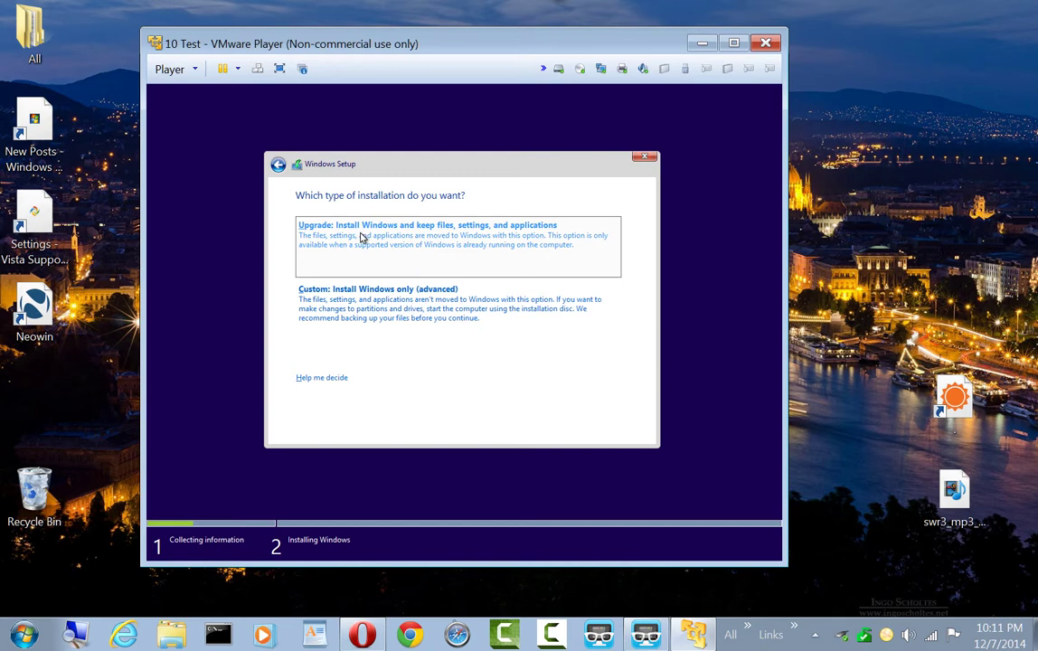
Choose Custom: Install Windows only and install onto Drive 0's 60 GB unallocated space
{"action": "left_click", "coordinate": [357, 301]}
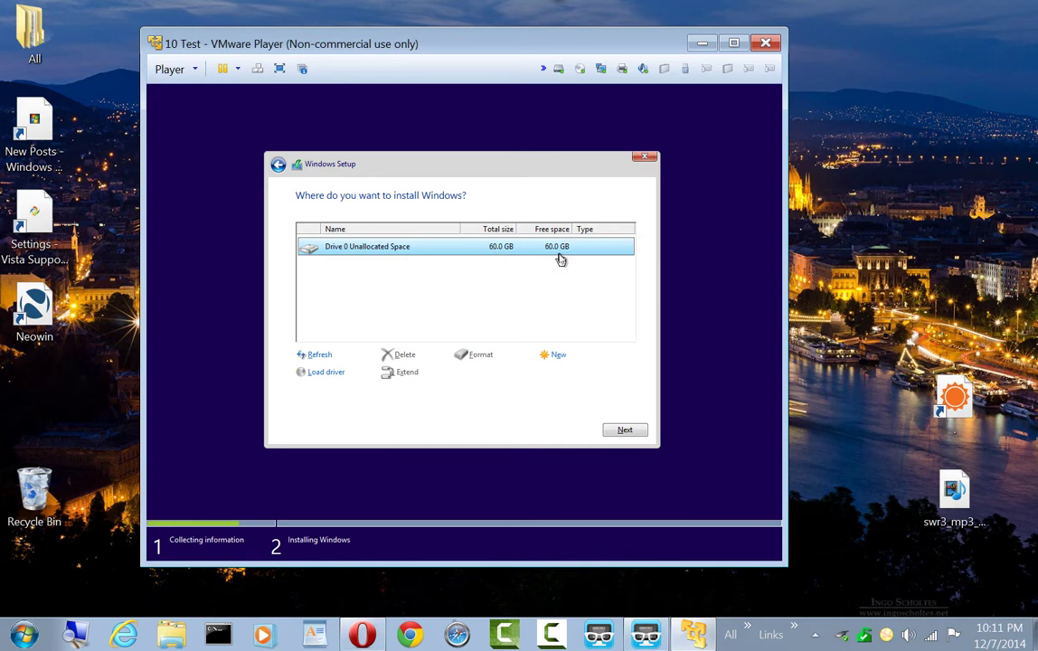
{"action": "left_click", "coordinate": [615, 433]}
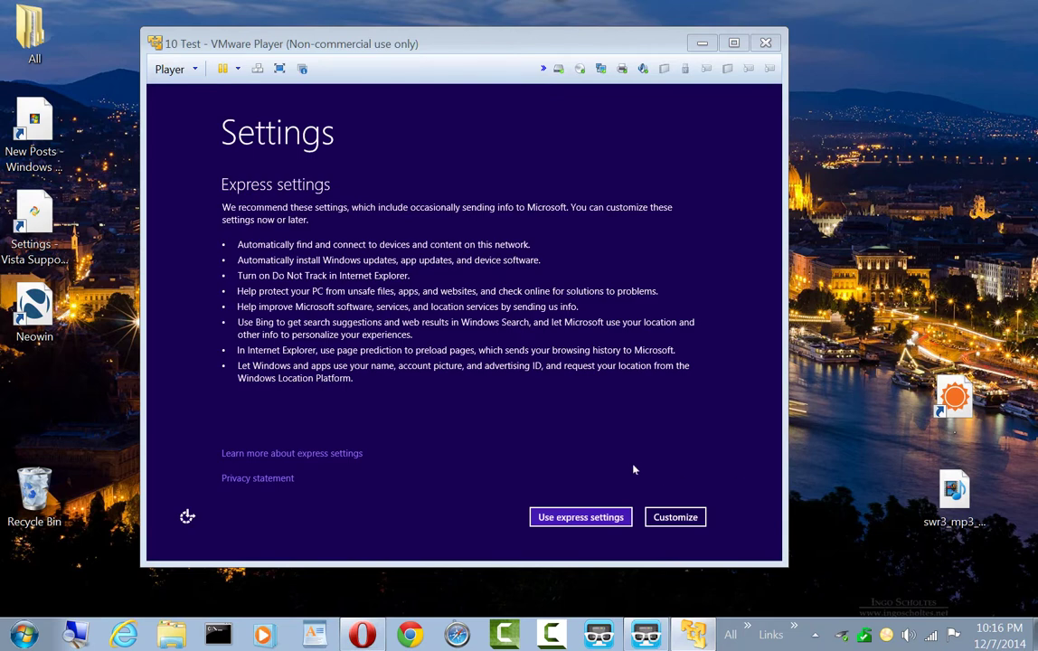
Accept the express settings and continue through sign-in to the verification code page
{"action": "left_click", "coordinate": [556, 519]}
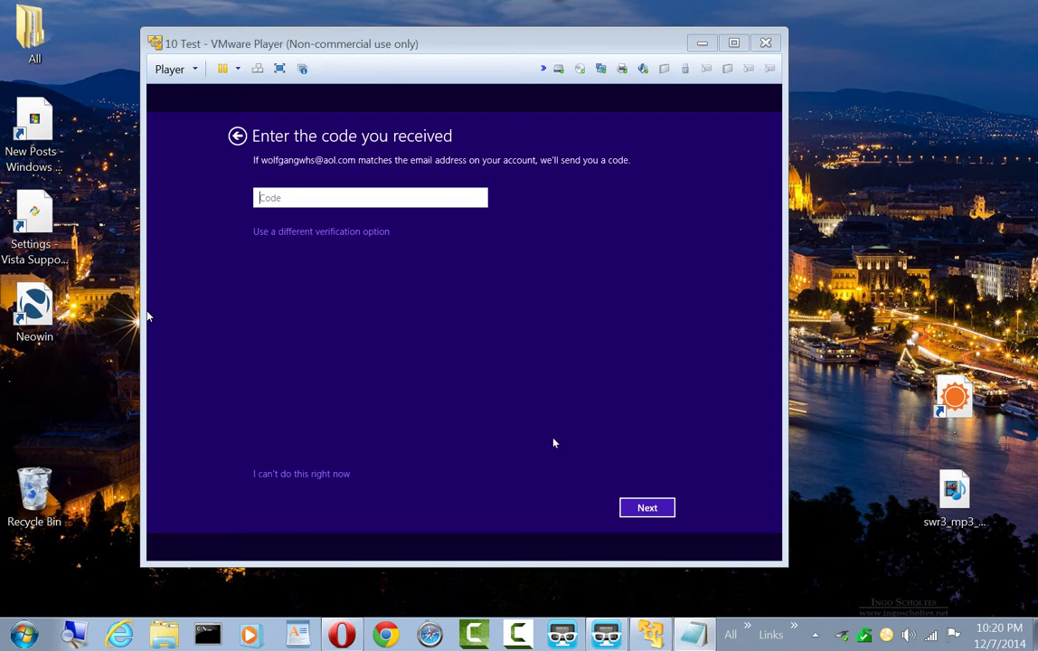
Read the verification code from Notepad, enter it in the VM's Code field, and submit
{"action": "left_click", "coordinate": [691, 633]}
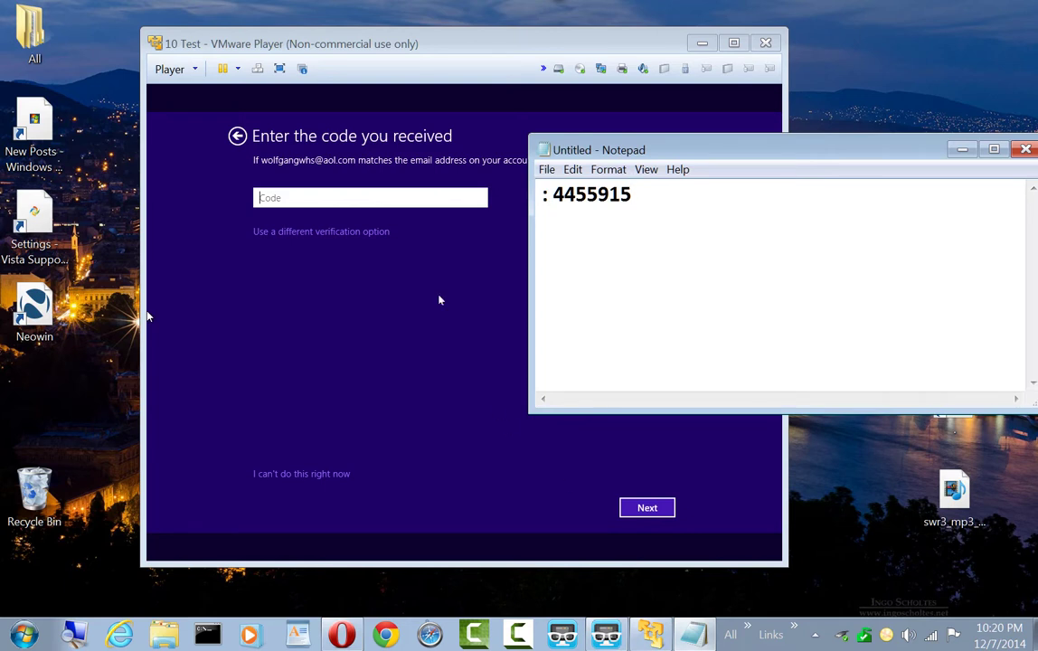
{"action": "left_click", "coordinate": [429, 204]}
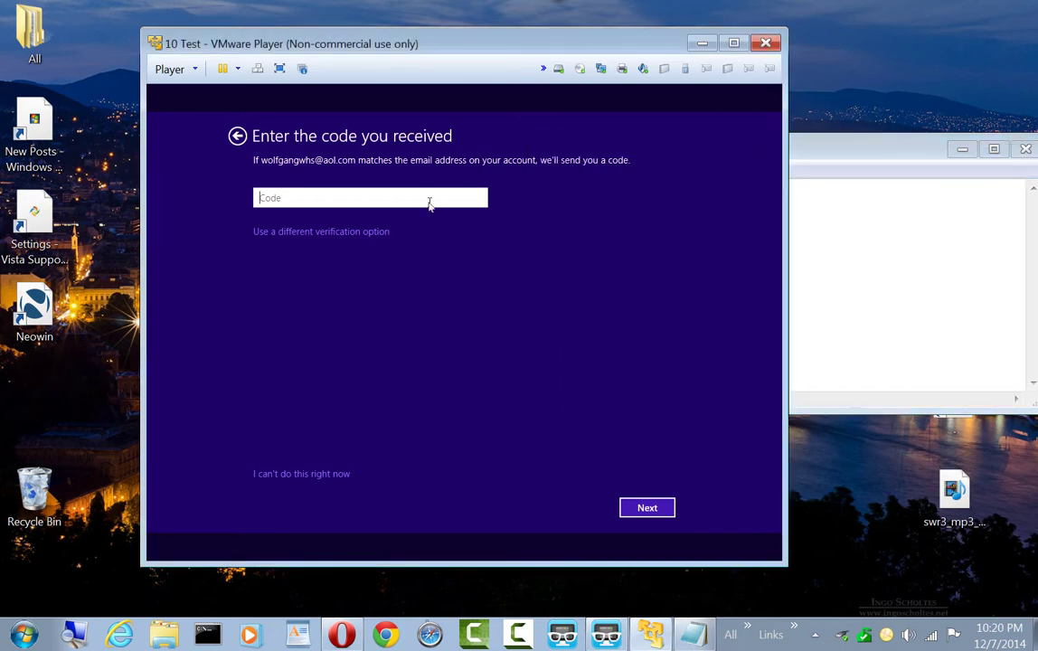
{"action": "left_click", "coordinate": [645, 511]}
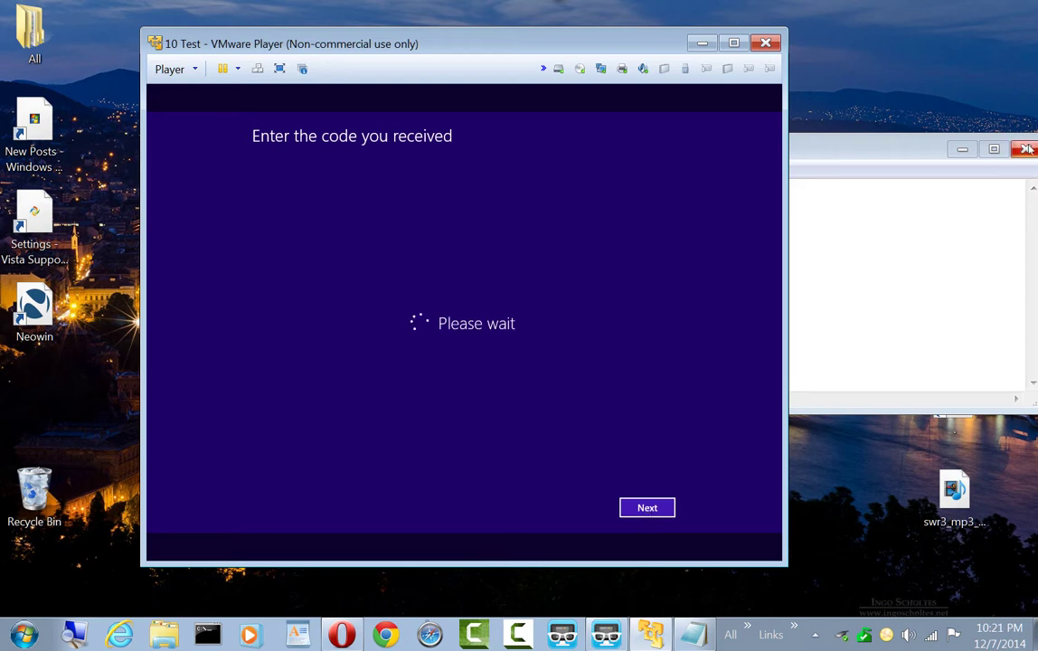
Minimize Notepad and continue PC setup until the Windows Technical Preview desktop appears
{"action": "left_click", "coordinate": [962, 147]}
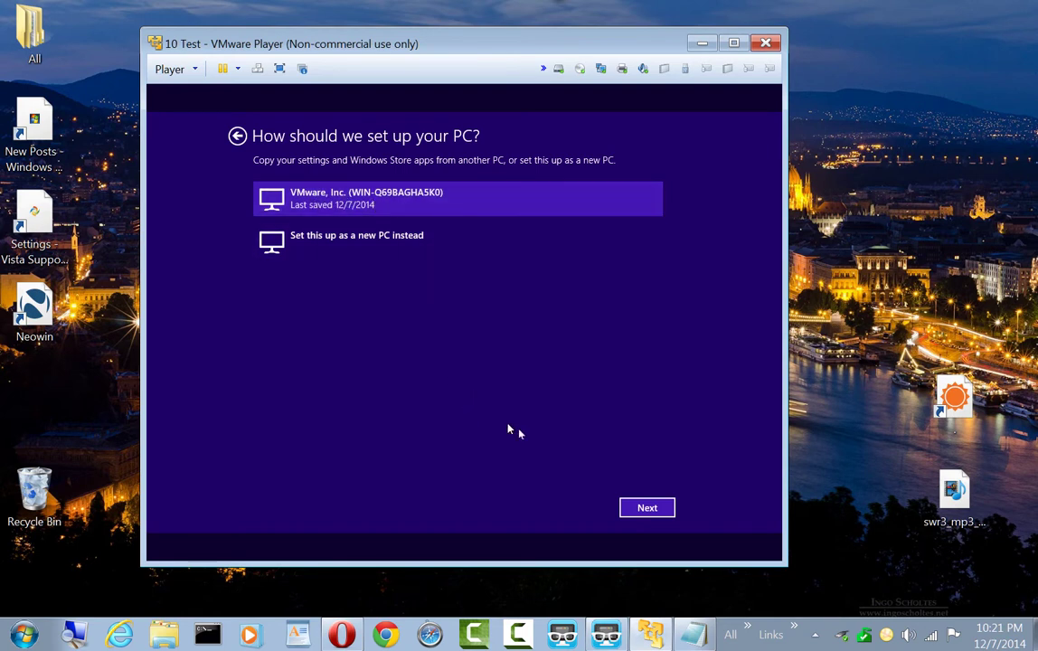
{"action": "left_click", "coordinate": [640, 510]}
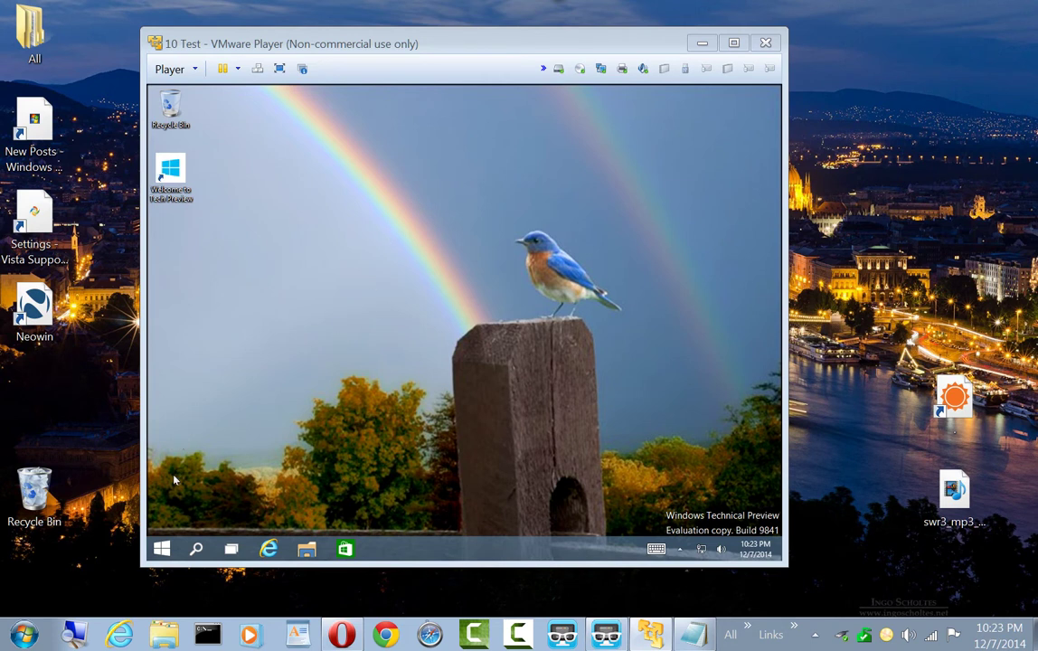
Make the '10 Test' VM window active, showing the Technical Preview Start screen tiles
{"action": "left_click", "coordinate": [162, 549]}
{"action": "left_click", "coordinate": [162, 549]}
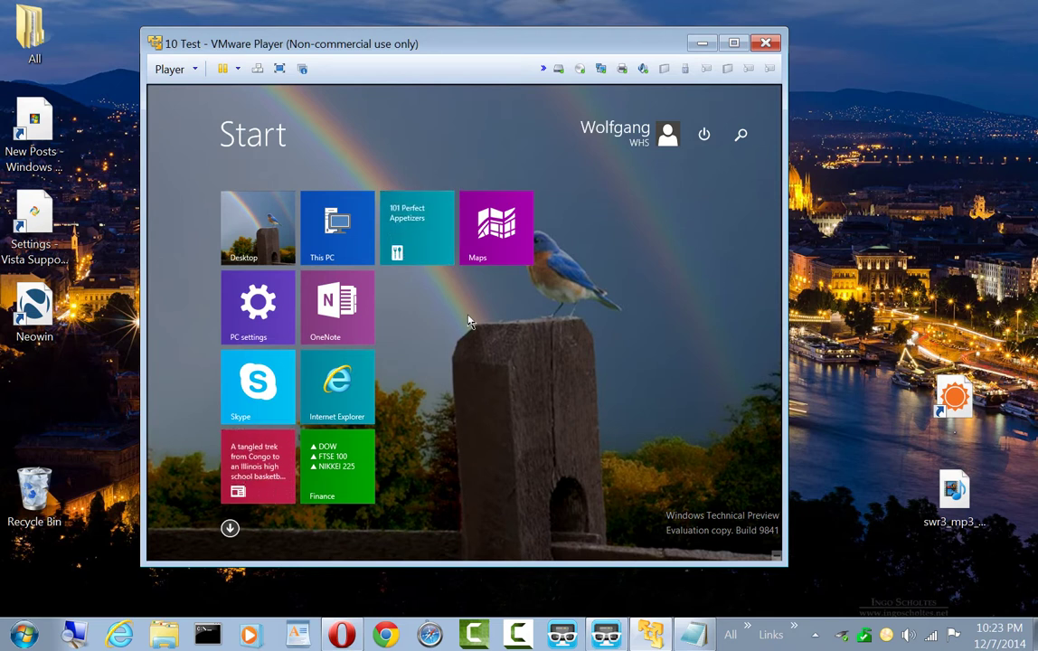
{"action": "left_click", "coordinate": [232, 239]}
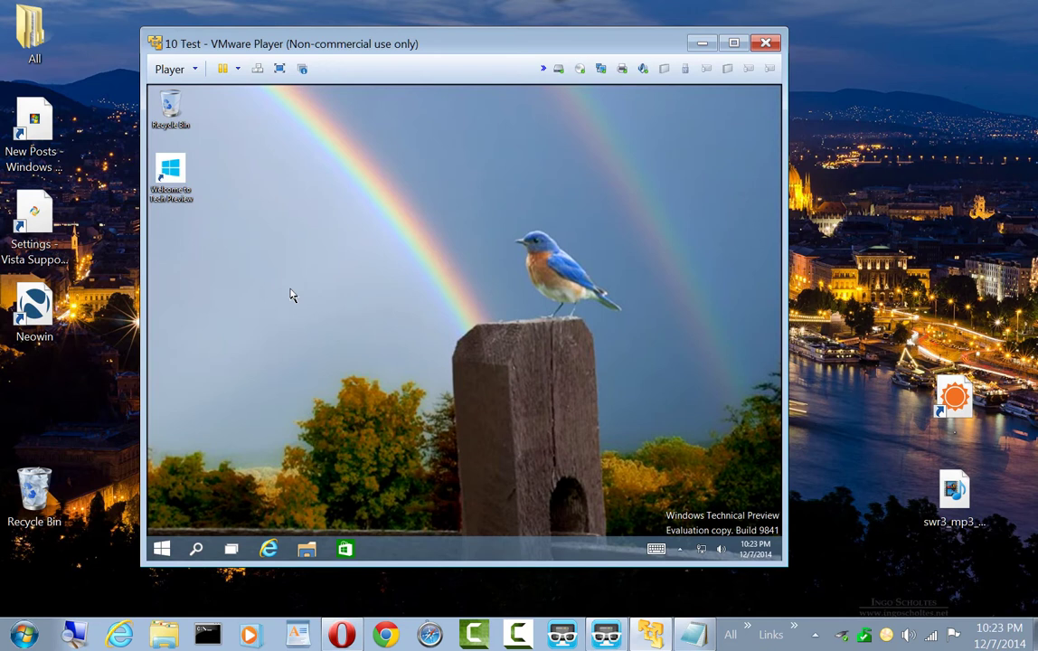